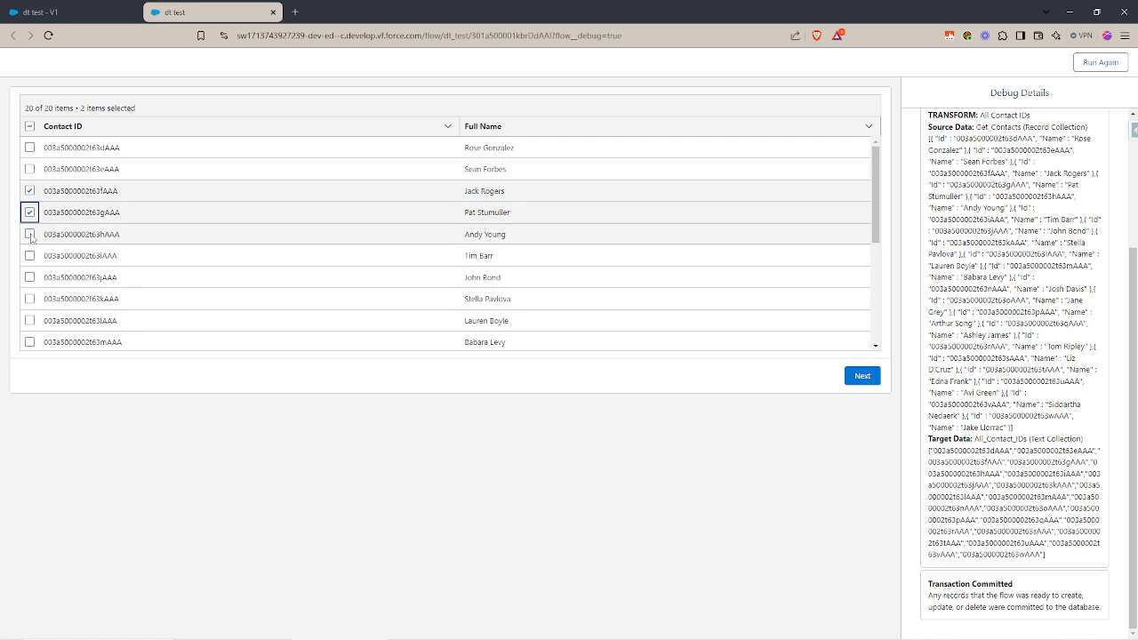
# Select the fifth and sixth contacts, and extend the selection to every contact in the data table.
pyautogui.click(30, 234)
pyautogui.click(31, 255)
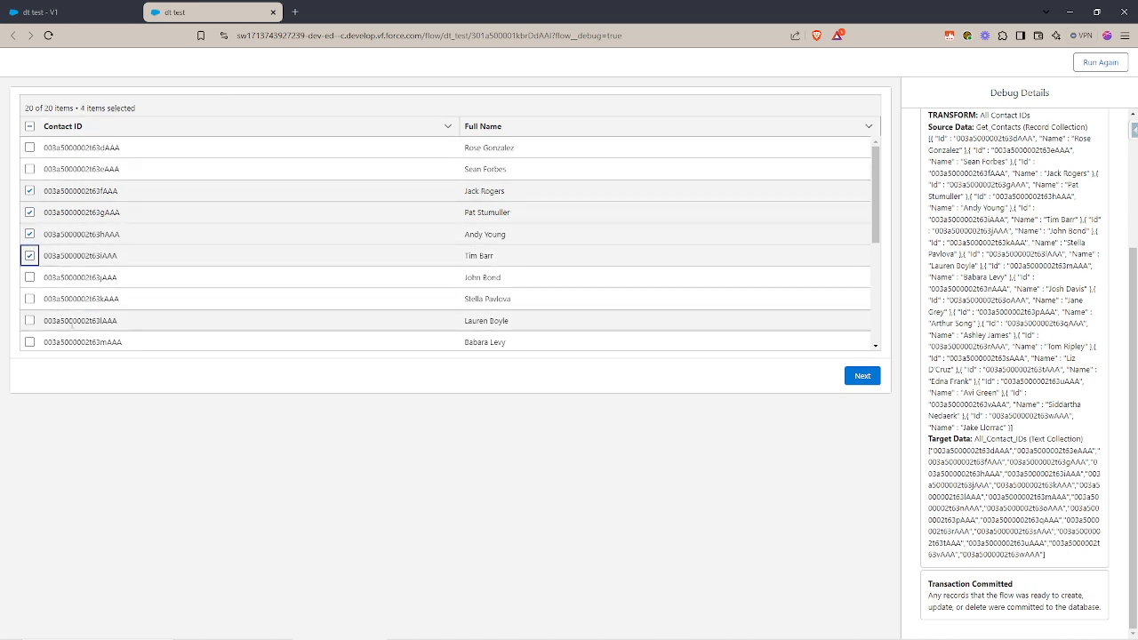
pyautogui.click(29, 127)
pyautogui.scroll(-2, 145, 264)
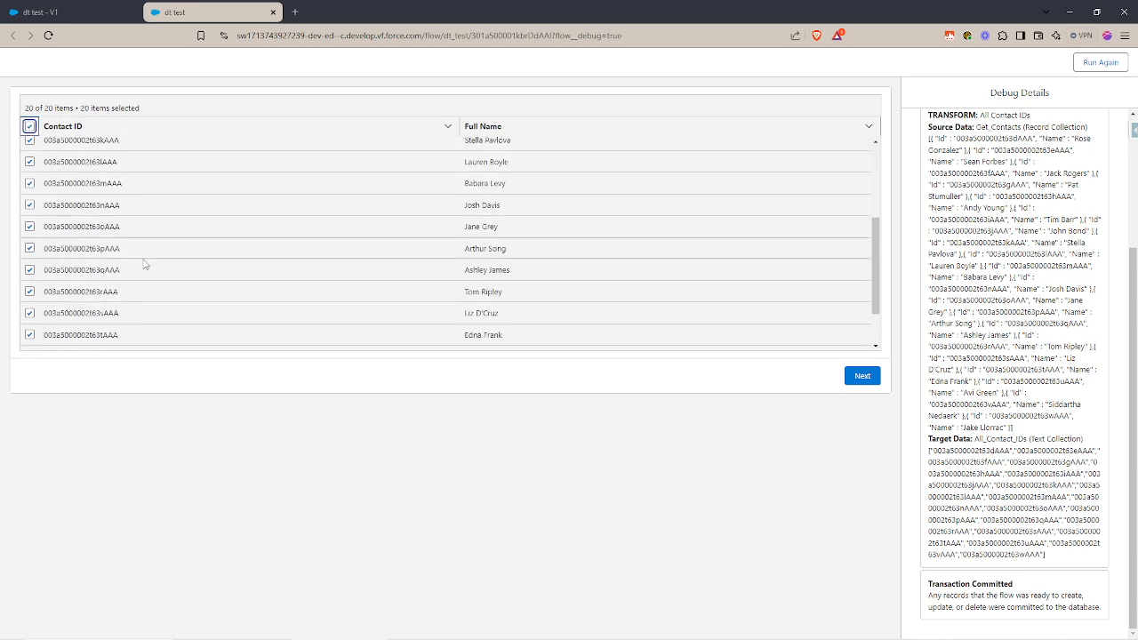
pyautogui.scroll(-1, 151, 262)
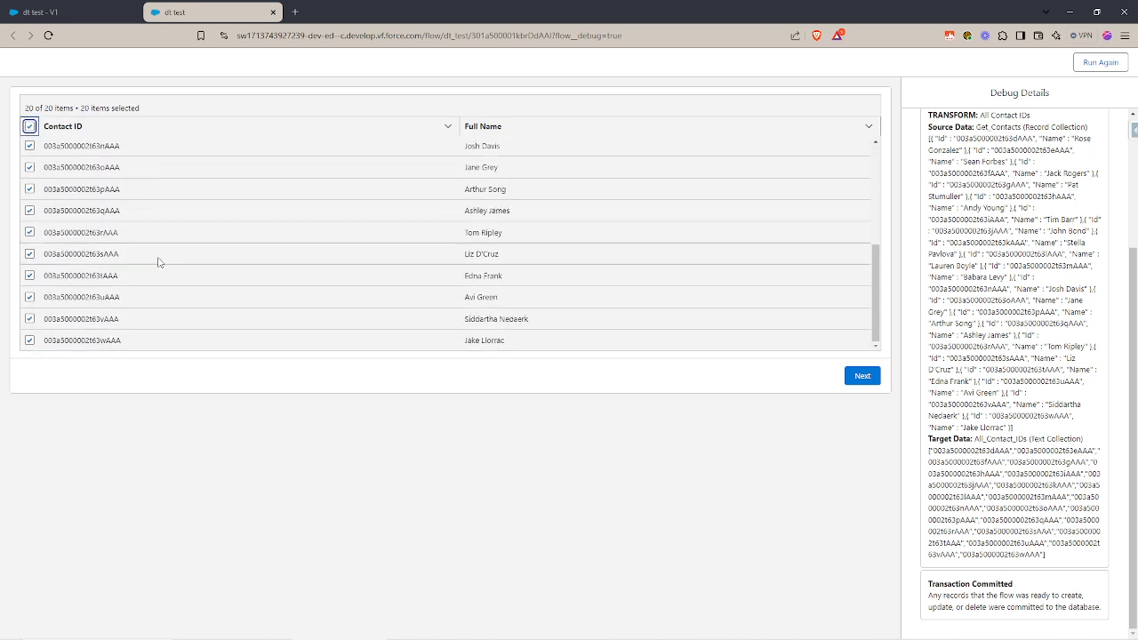
# Deselect the last three contacts in the data table and proceed to the flow's next screen.
pyautogui.click(29, 339)
pyautogui.click(30, 318)
pyautogui.click(29, 297)
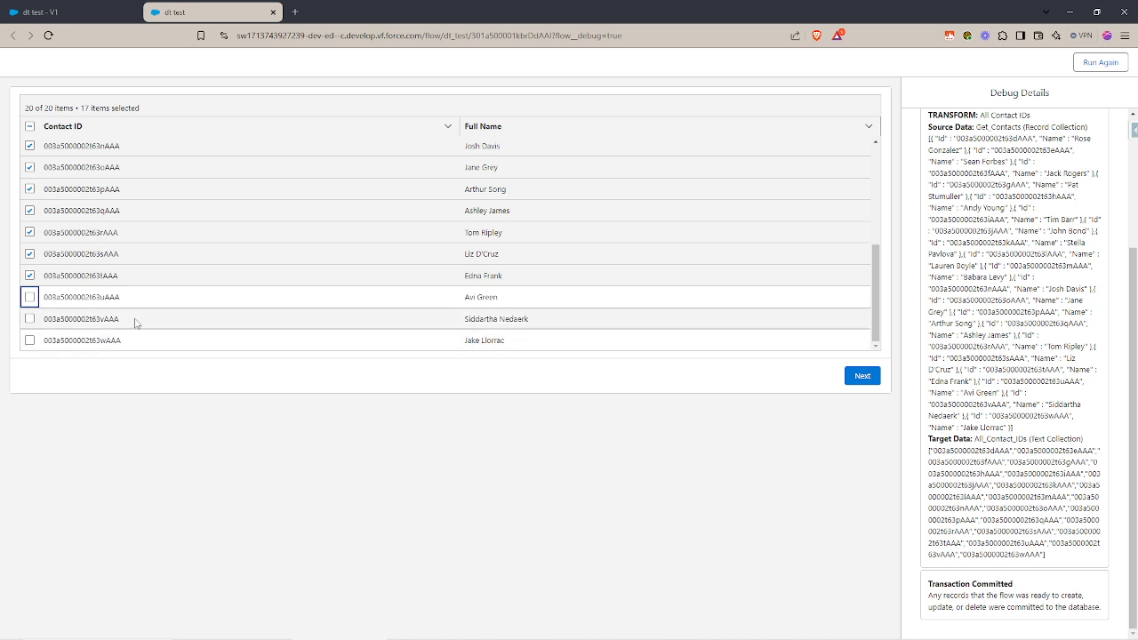
pyautogui.click(862, 377)
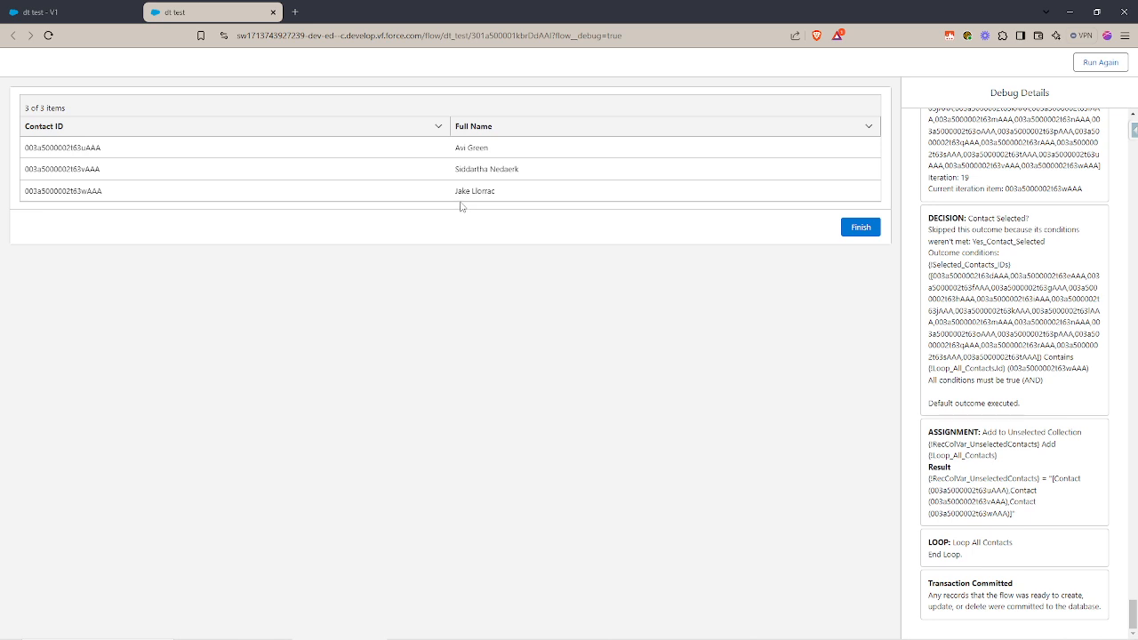
# Close the debug run and review the object, filter and stored-field settings of the Get Contacts element.
pyautogui.click(273, 13)
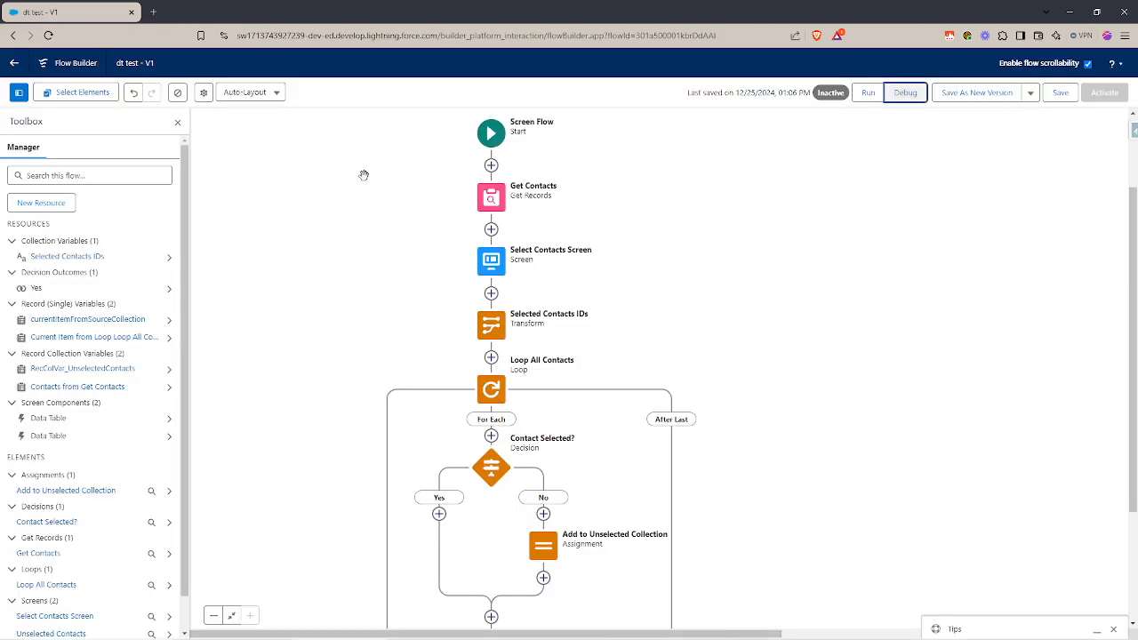
pyautogui.click(492, 198)
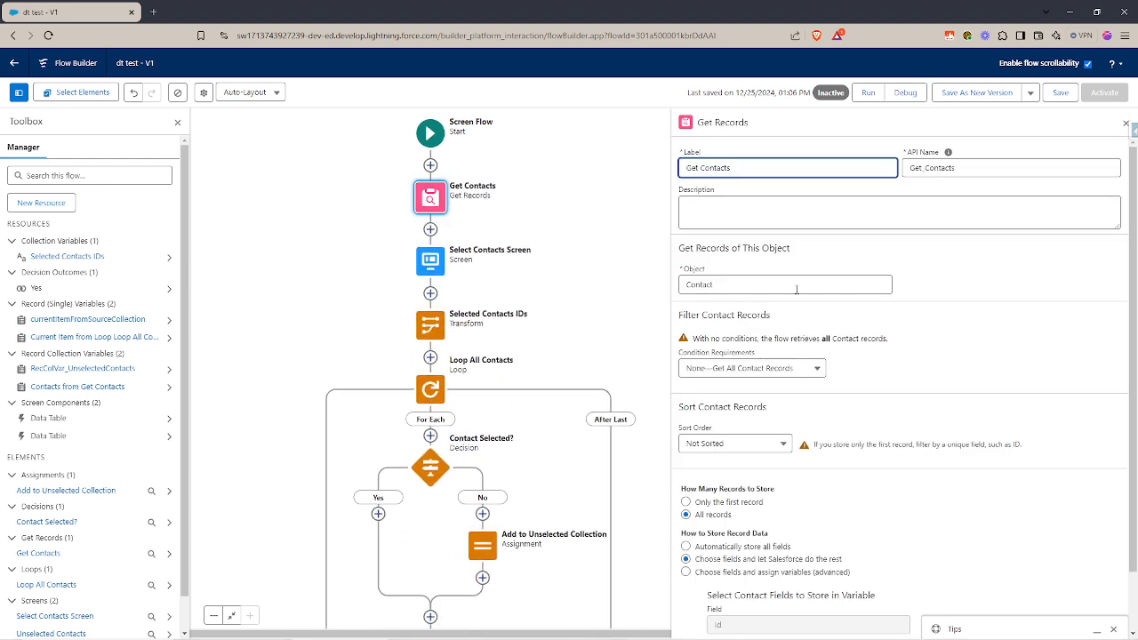
pyautogui.scroll(-1, 851, 444)
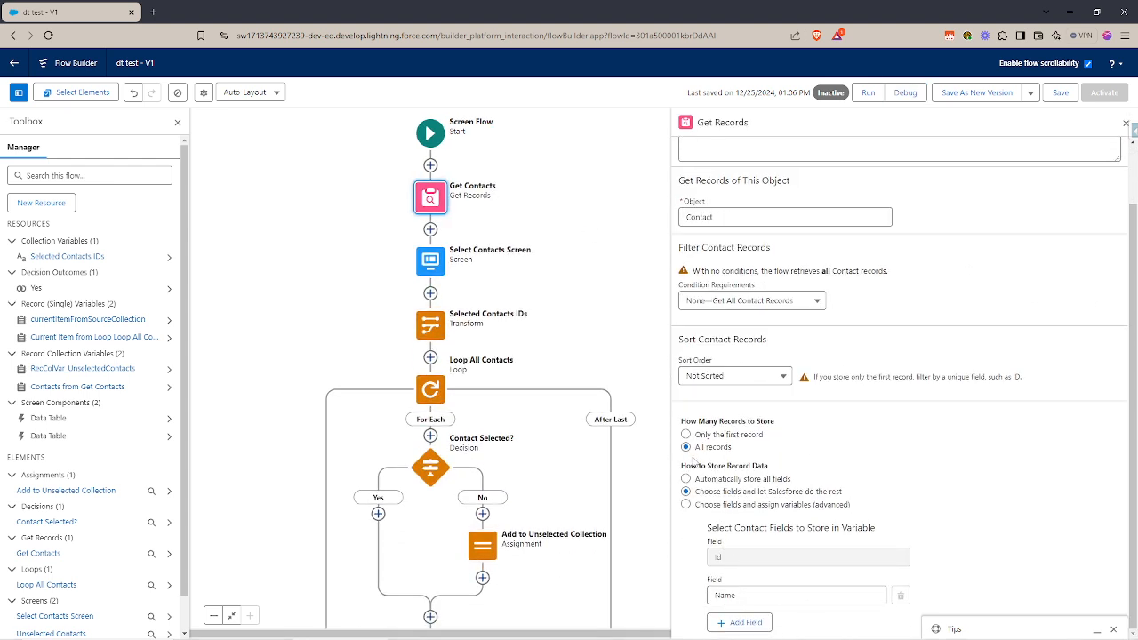
# Review the source collection, row selection mode and columns of the data table in Select Contacts Screen, leaving the screen editor without saving.
pyautogui.click(433, 263)
pyautogui.click(708, 205)
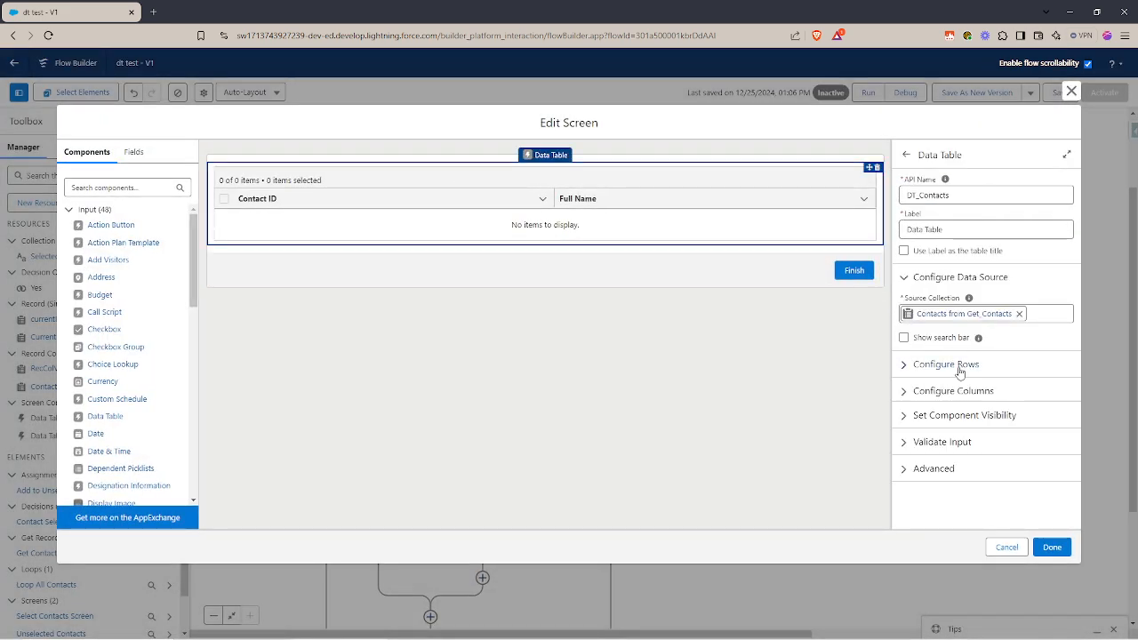
pyautogui.click(958, 368)
pyautogui.scroll(-3, 927, 405)
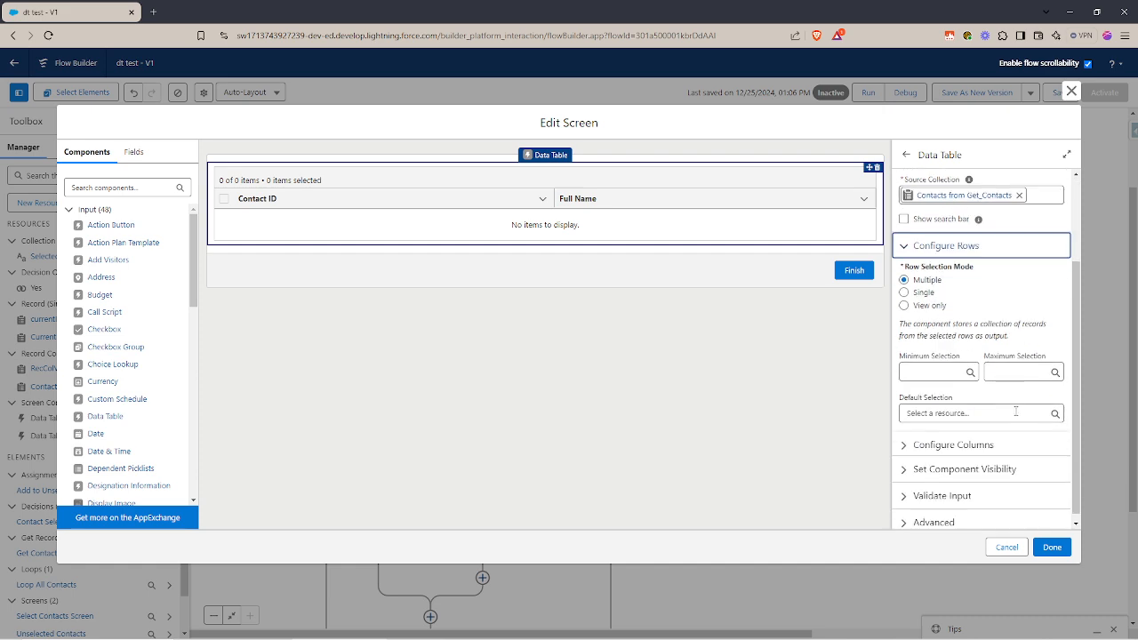
pyautogui.click(970, 436)
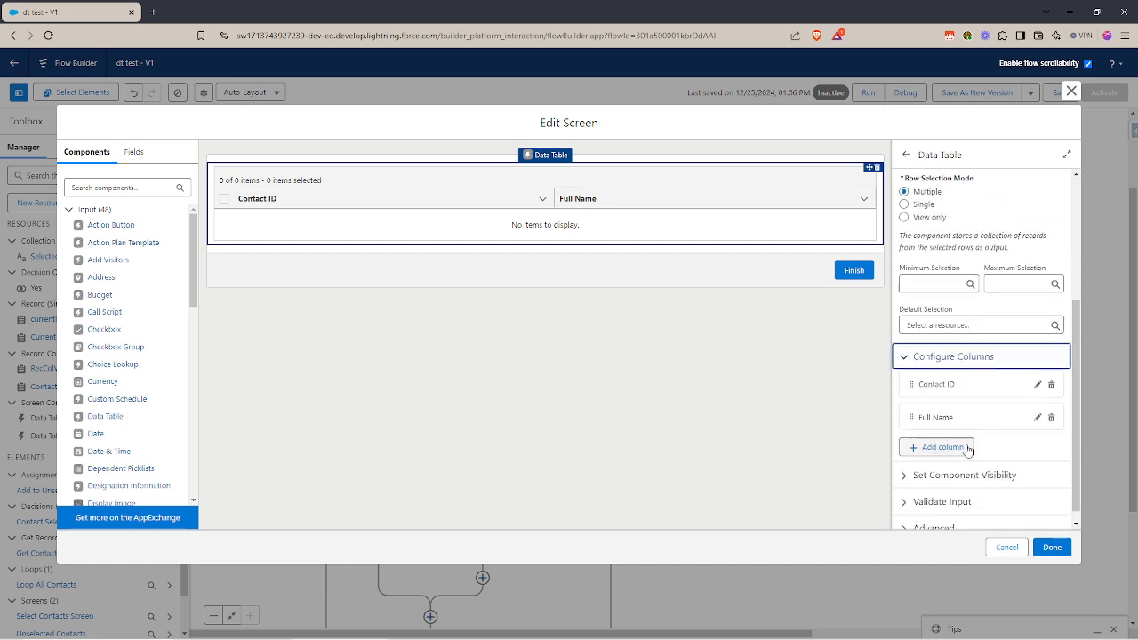
pyautogui.click(1006, 547)
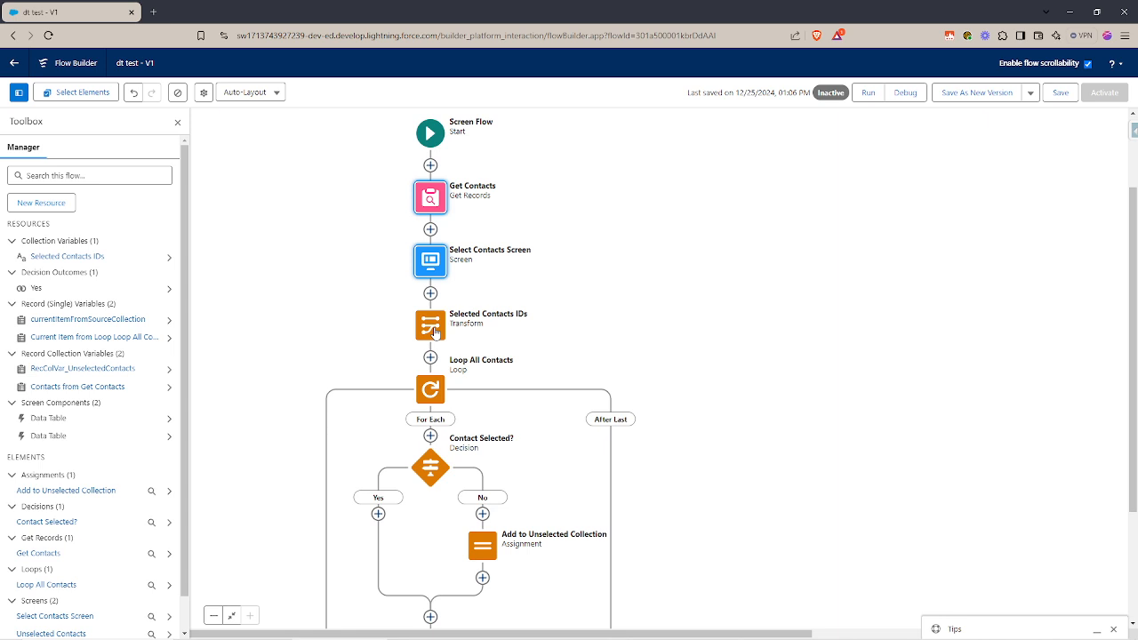
# Open the Selected Contacts IDs transform and examine its DT_Contacts source data, including the fields of the selectedRows collection.
pyautogui.click(433, 331)
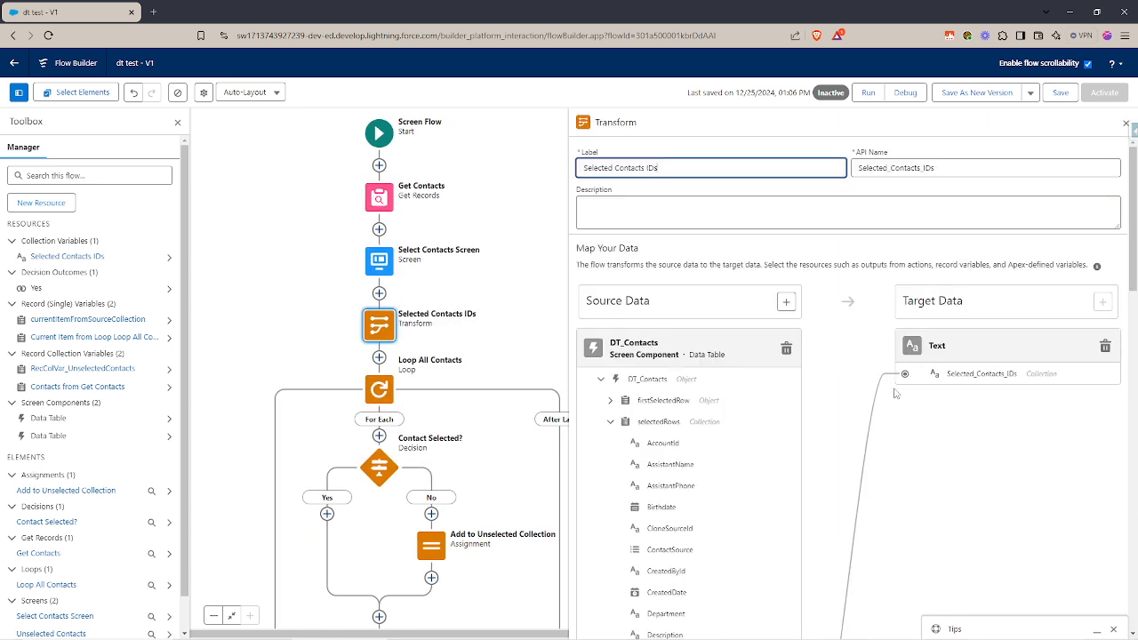
pyautogui.click(840, 358)
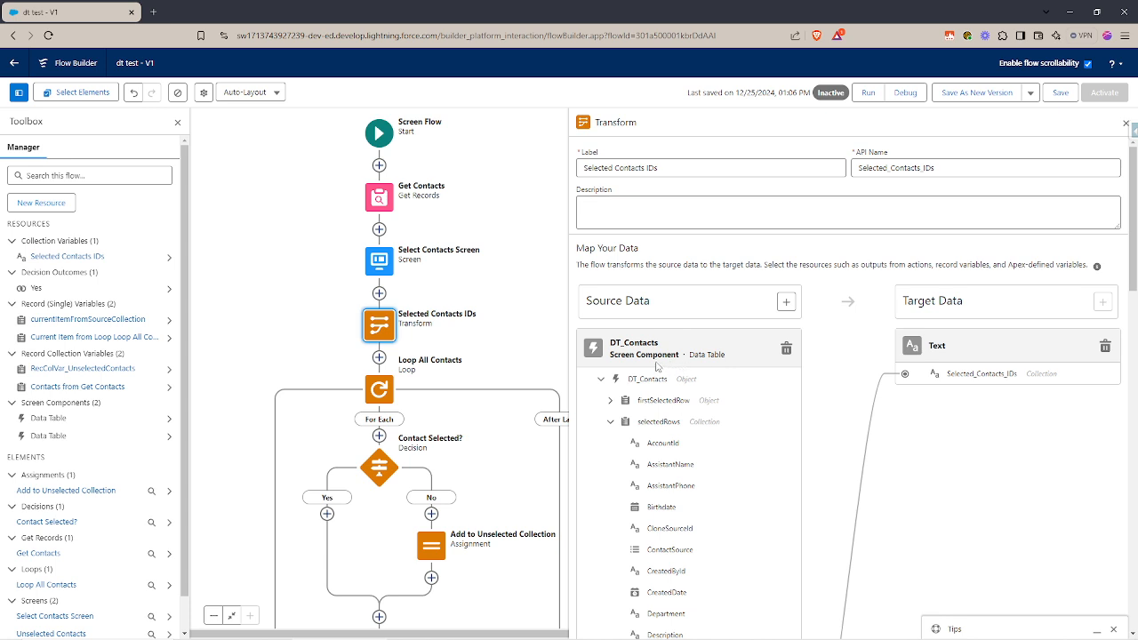
pyautogui.doubleClick(626, 342)
pyautogui.scroll(-1, 685, 365)
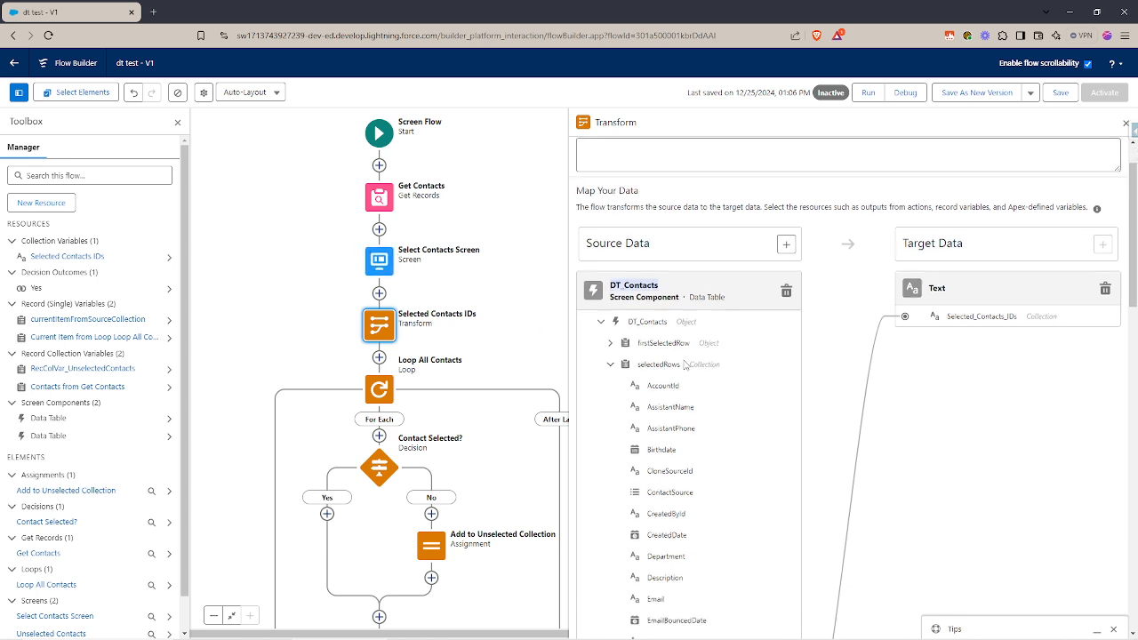
pyautogui.doubleClick(634, 322)
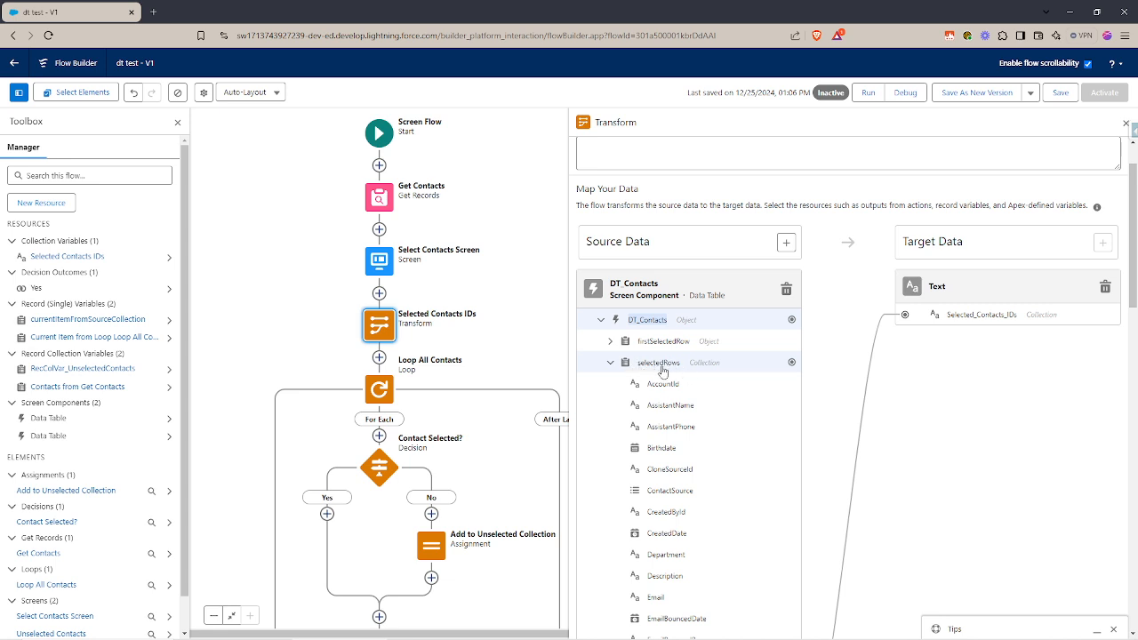
pyautogui.scroll(-2, 675, 370)
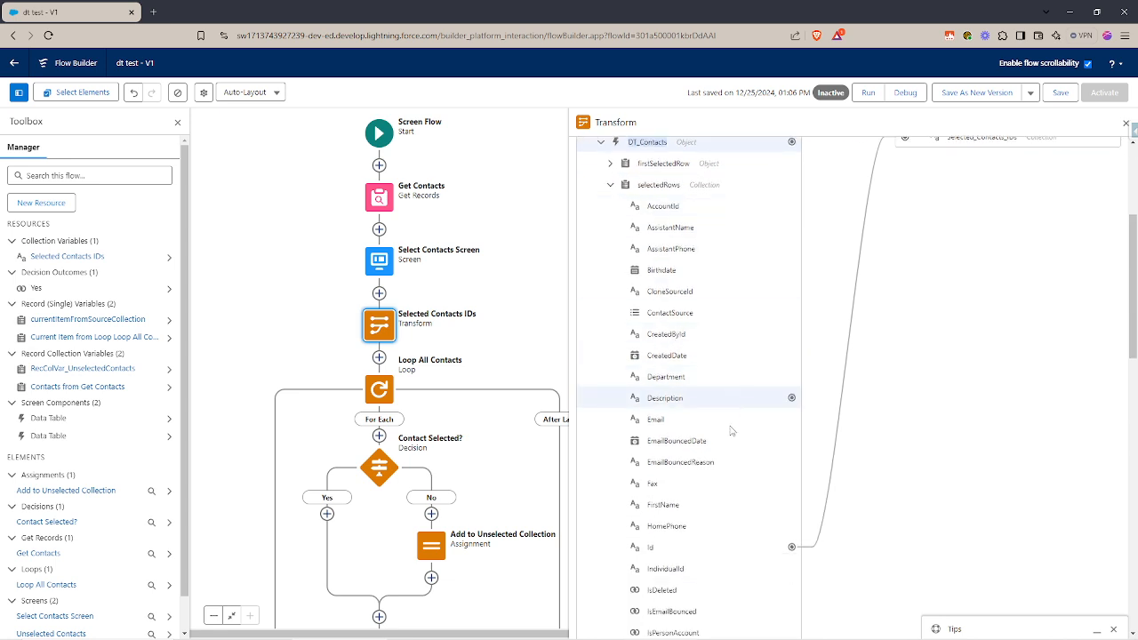
pyautogui.scroll(3, 925, 429)
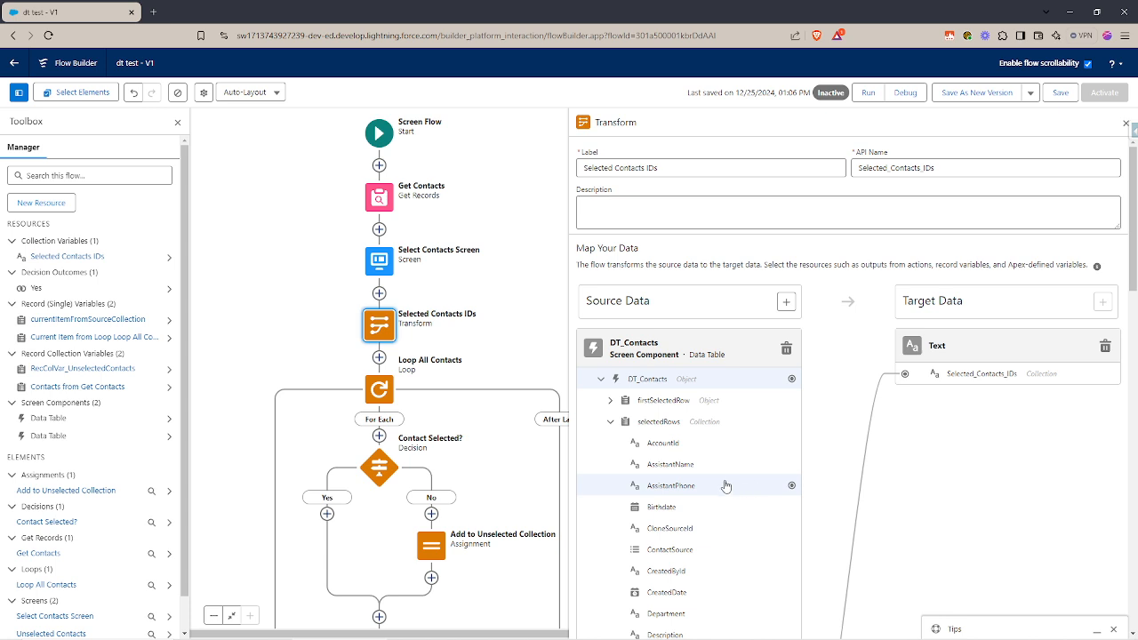
# Trace the mapping between the Id field of selectedRows and the Selected_Contacts_IDs text collection in the target data.
pyautogui.scroll(-3, 737, 495)
pyautogui.scroll(3, 788, 534)
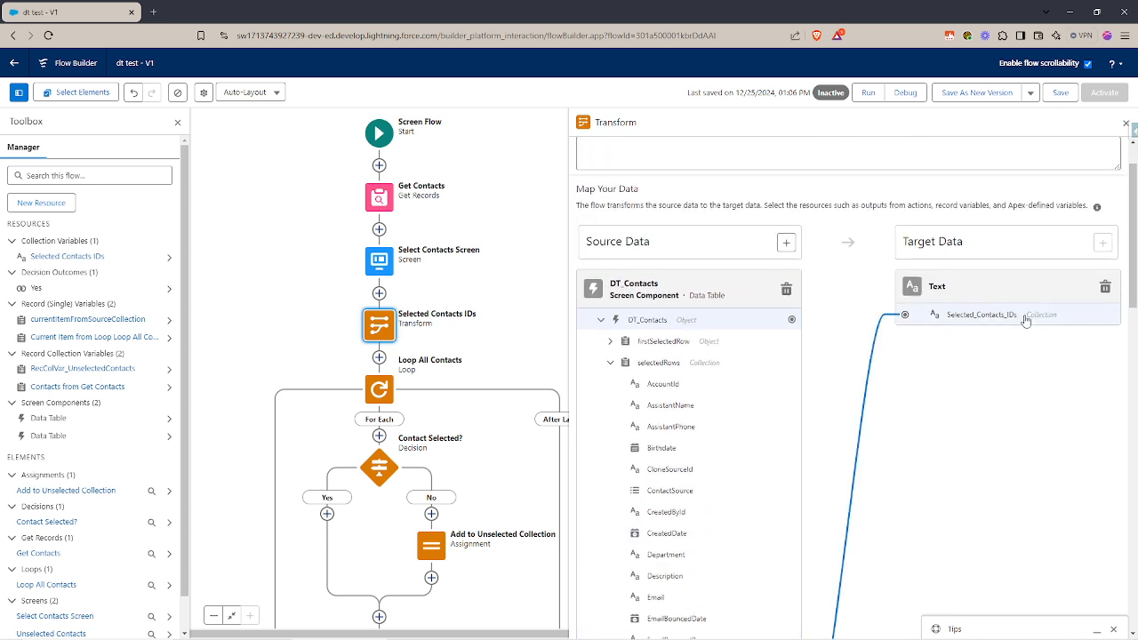
pyautogui.scroll(-2, 1025, 320)
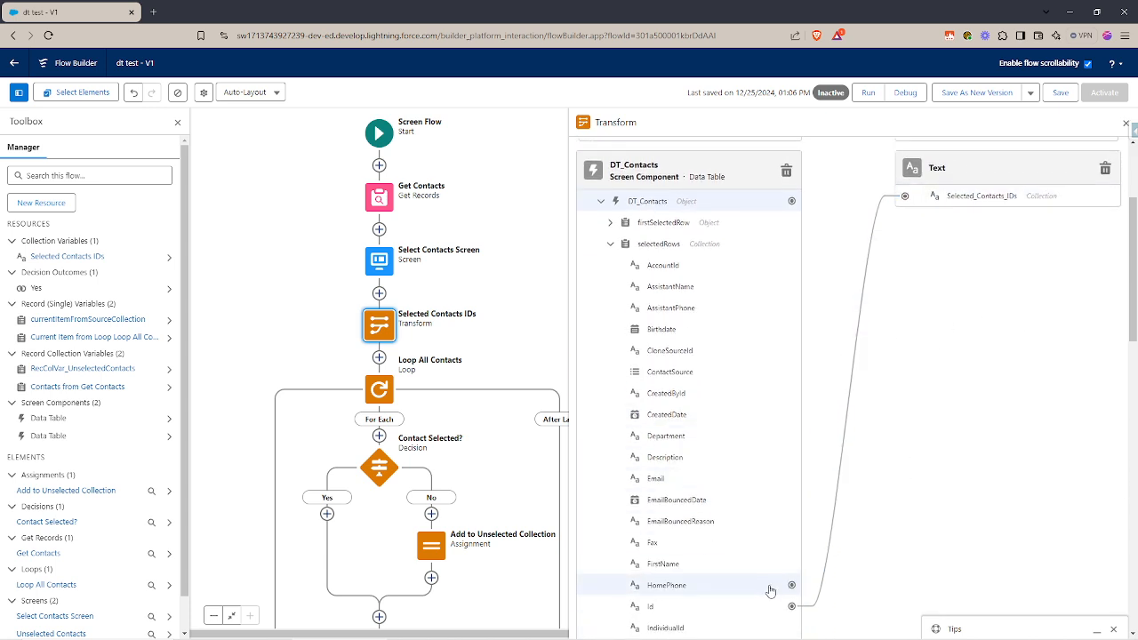
pyautogui.scroll(2, 995, 355)
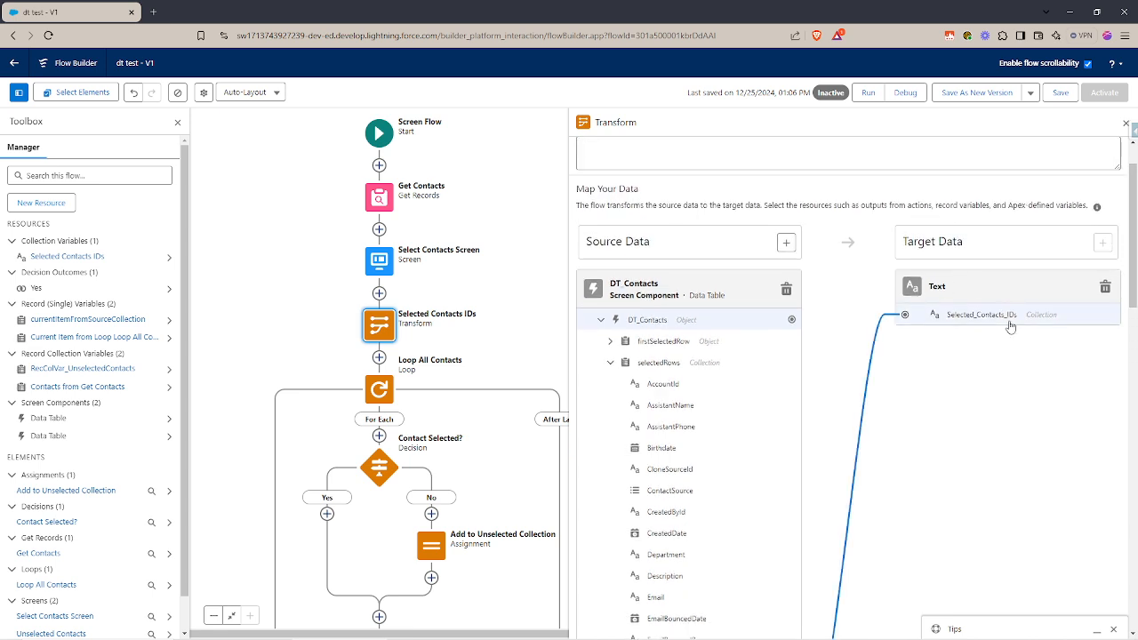
pyautogui.scroll(-2, 971, 356)
pyautogui.scroll(1, 849, 289)
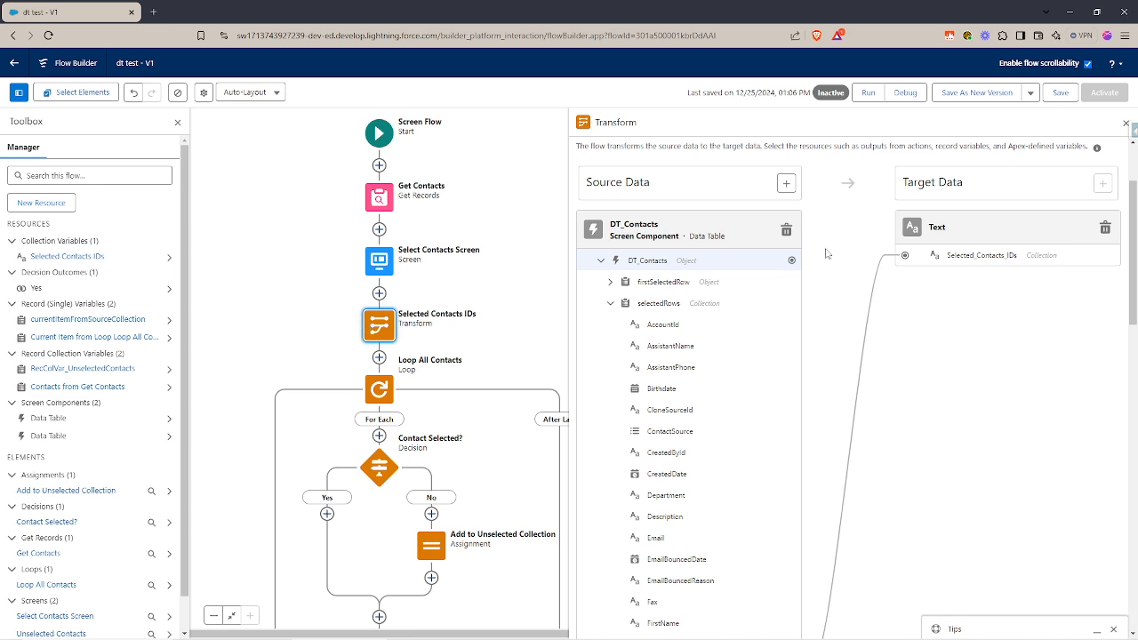
pyautogui.scroll(1, 954, 302)
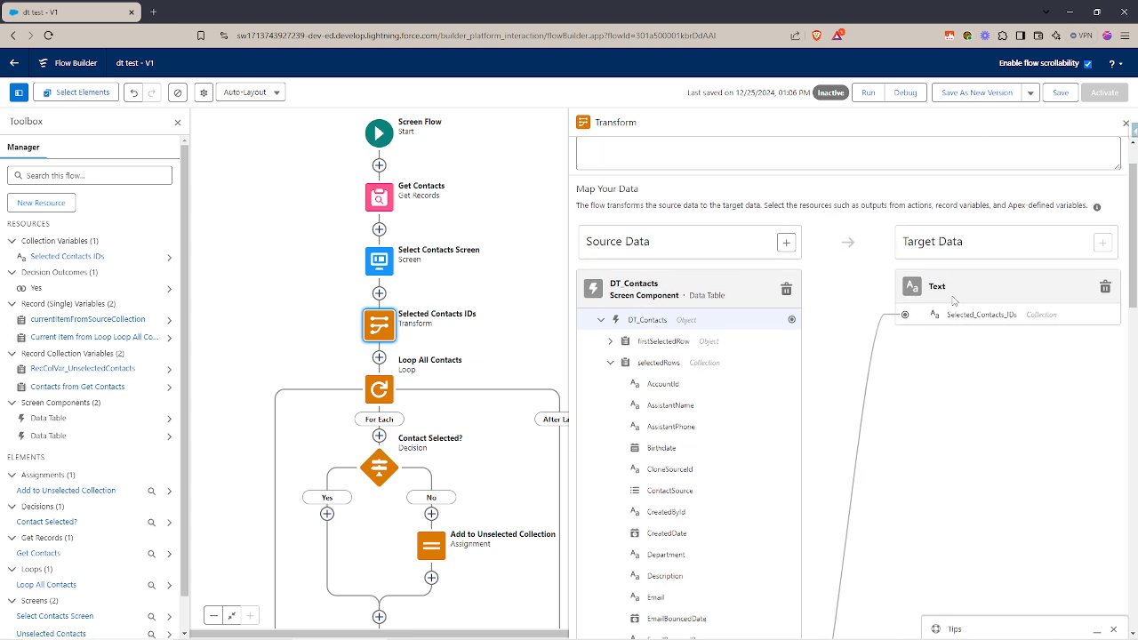
pyautogui.scroll(1, 995, 324)
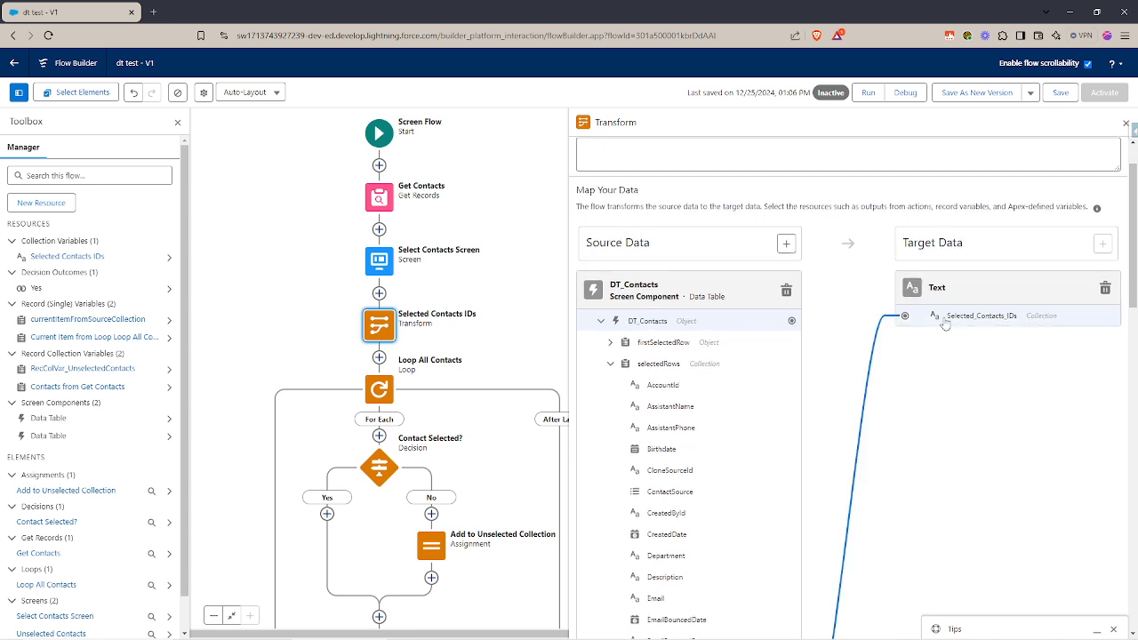
# Check the label of the Selected Contacts IDs transform and close its settings.
pyautogui.moveTo(675, 169); pyautogui.dragTo(583, 167)
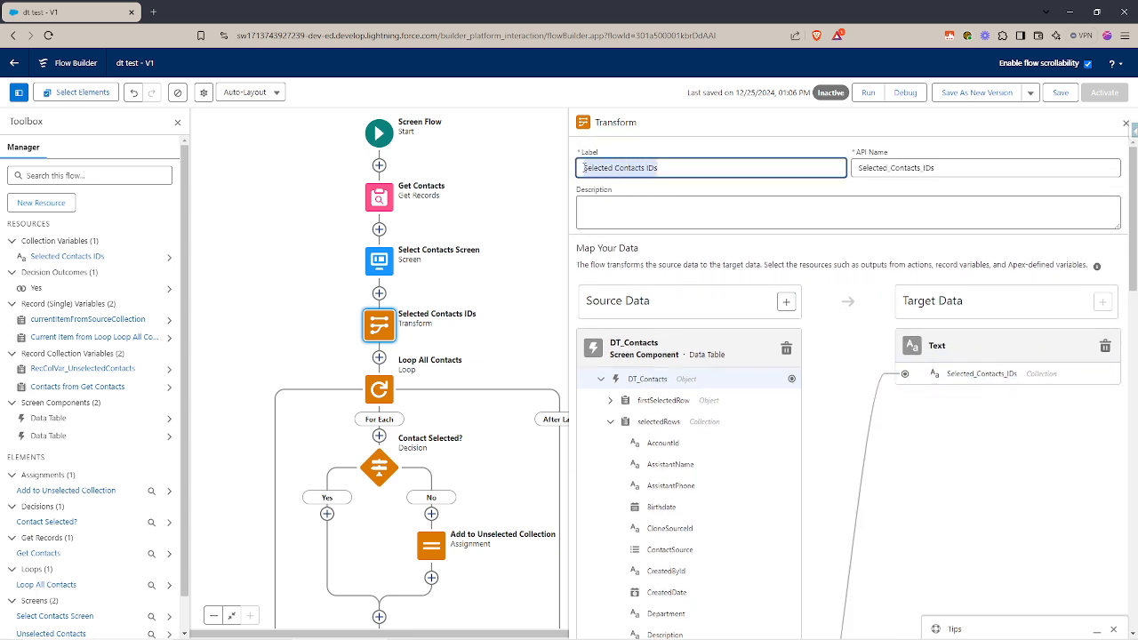
pyautogui.click(783, 141)
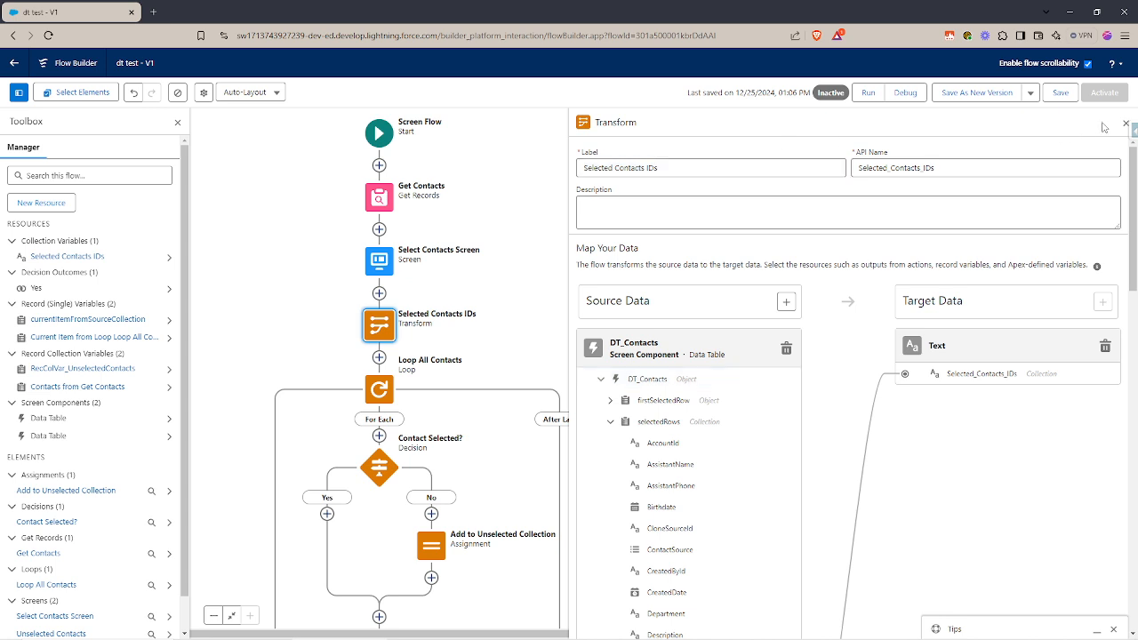
pyautogui.click(1125, 122)
# Add a Collection Filter element between the Selected Contacts IDs transform and the Loop All Contacts loop.
pyautogui.scroll(-1, 296, 338)
pyautogui.scroll(-1, 296, 338)
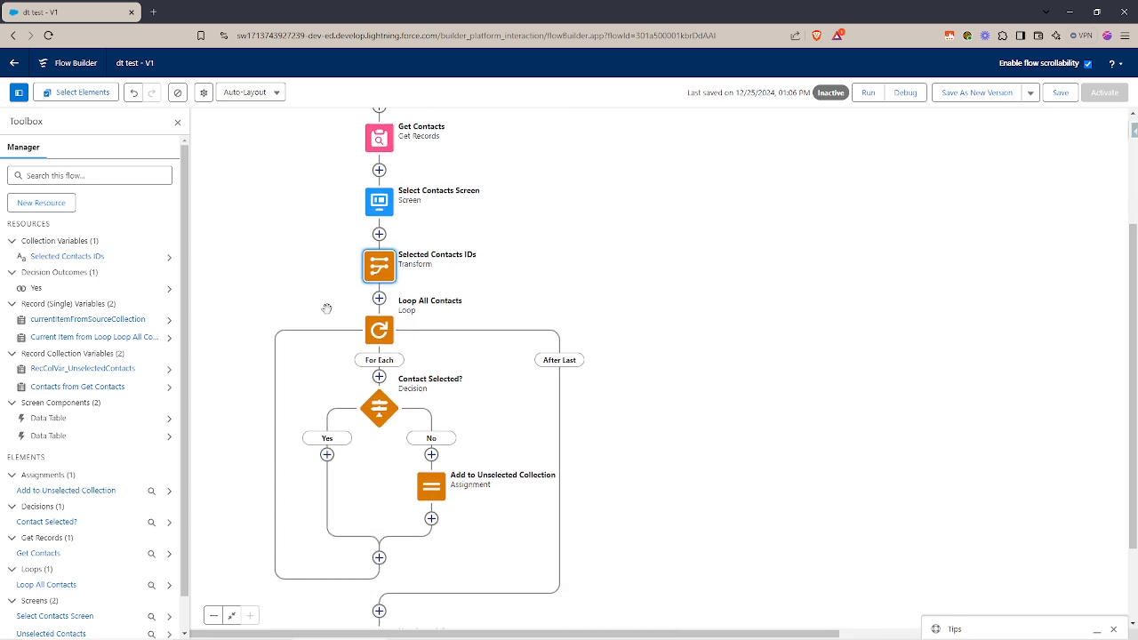
pyautogui.scroll(1, 327, 309)
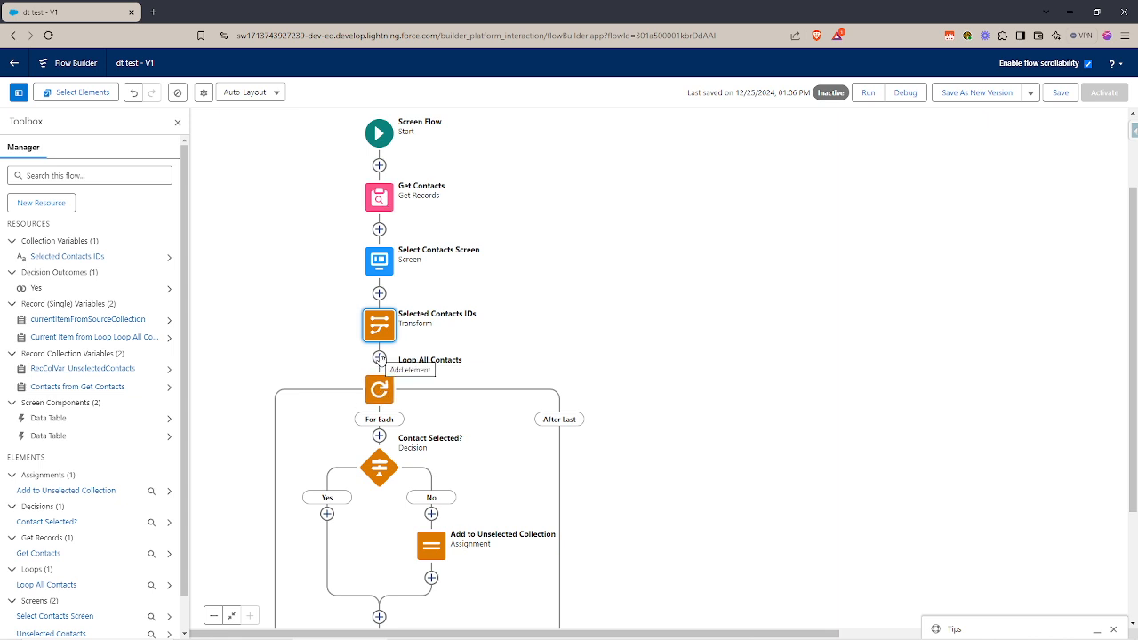
pyautogui.click(379, 357)
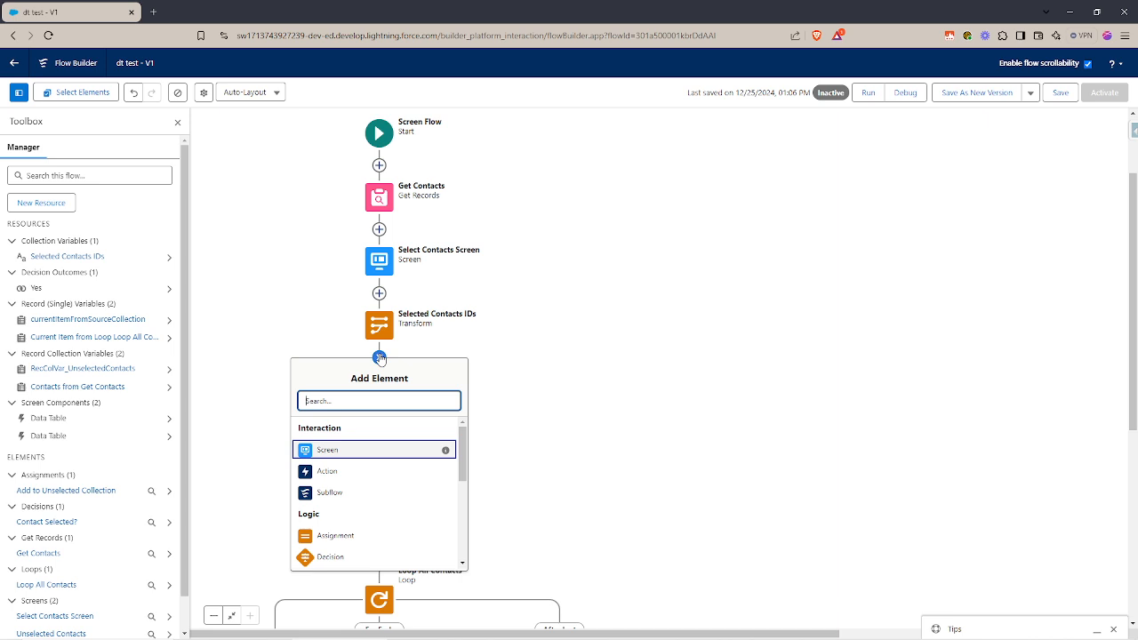
pyautogui.scroll(-1, 374, 476)
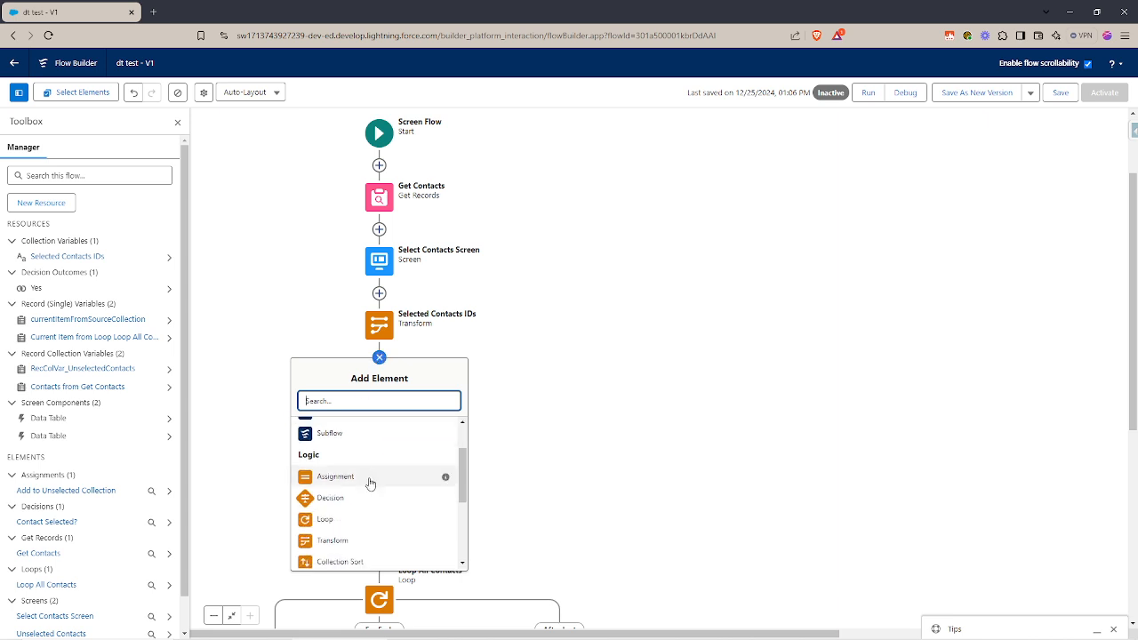
pyautogui.scroll(-1, 355, 518)
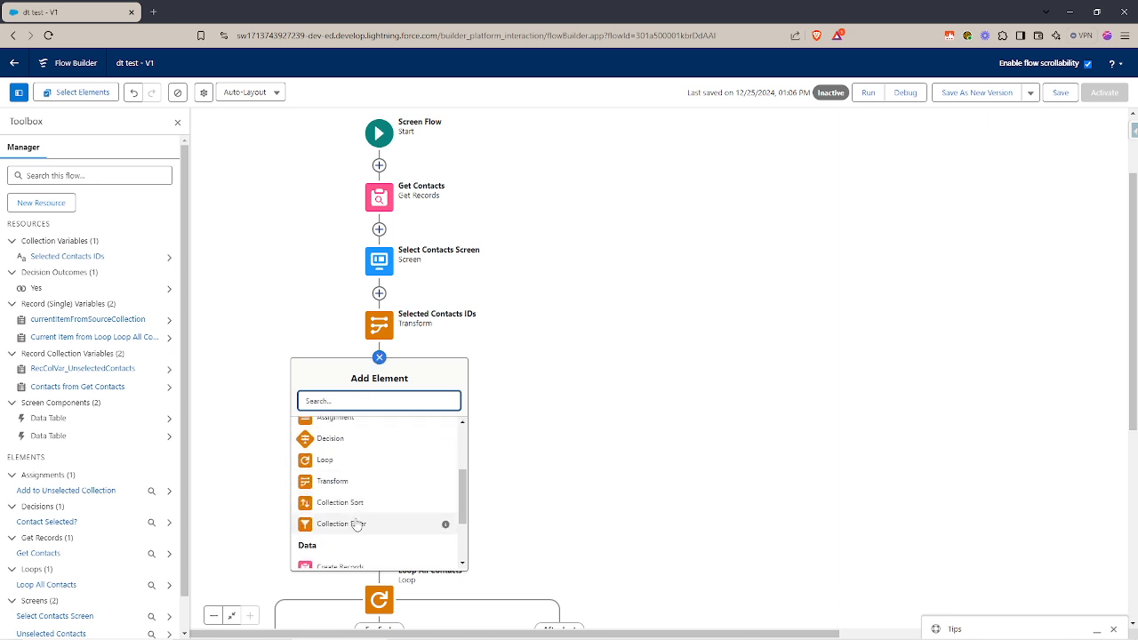
pyautogui.click(355, 526)
# Set the Collection Filter's source collection to Contacts from Get Contacts.
pyautogui.click(775, 298)
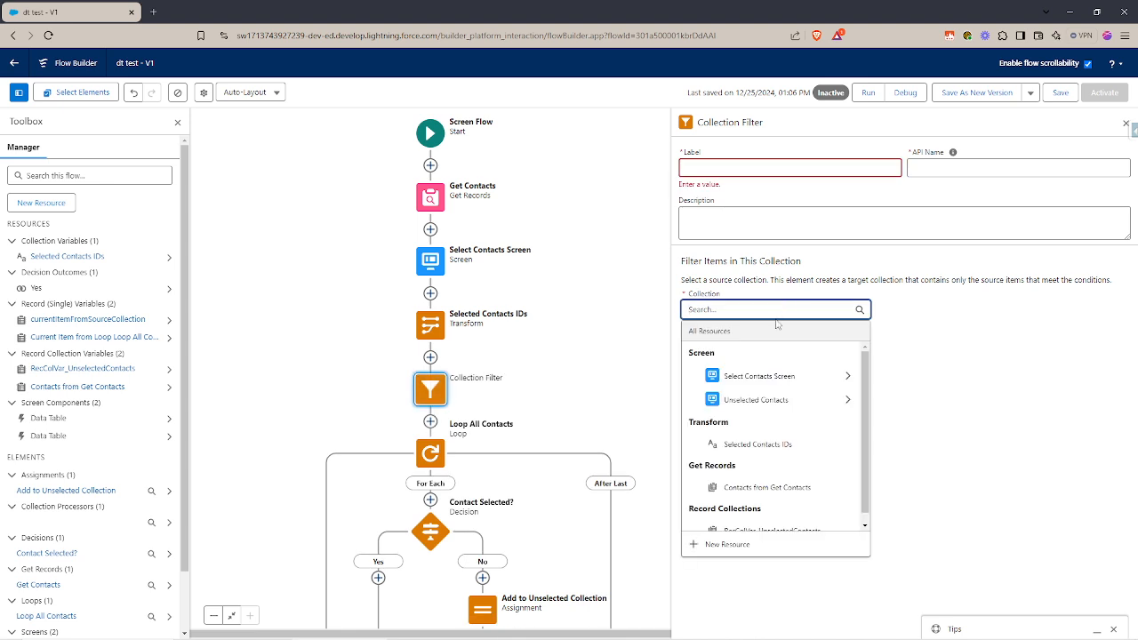
pyautogui.scroll(-1, 781, 463)
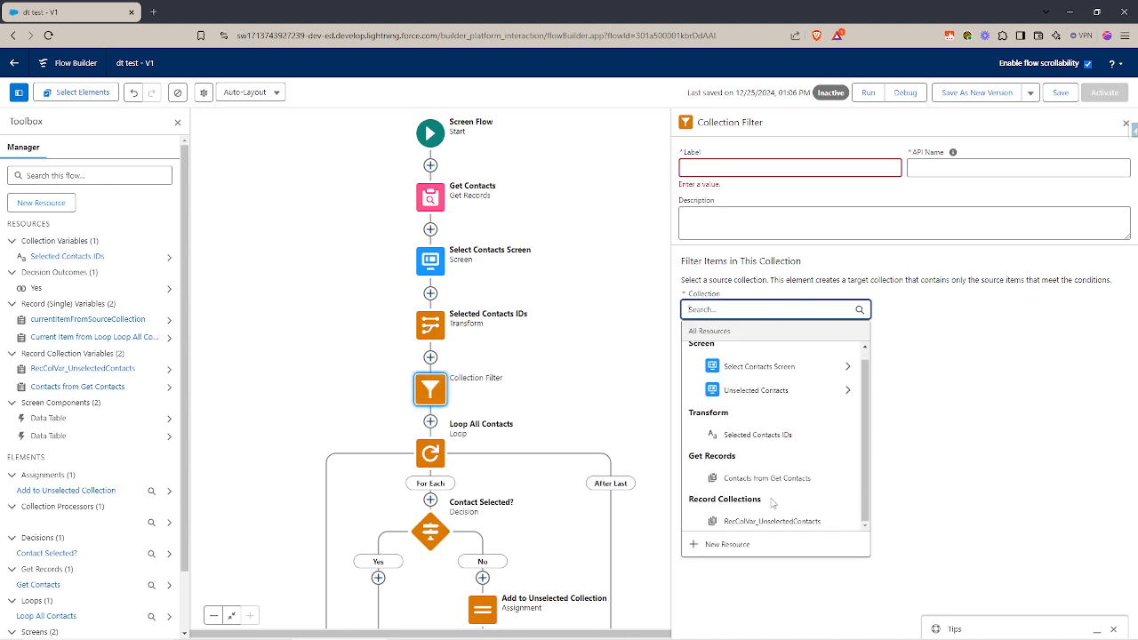
pyautogui.click(770, 480)
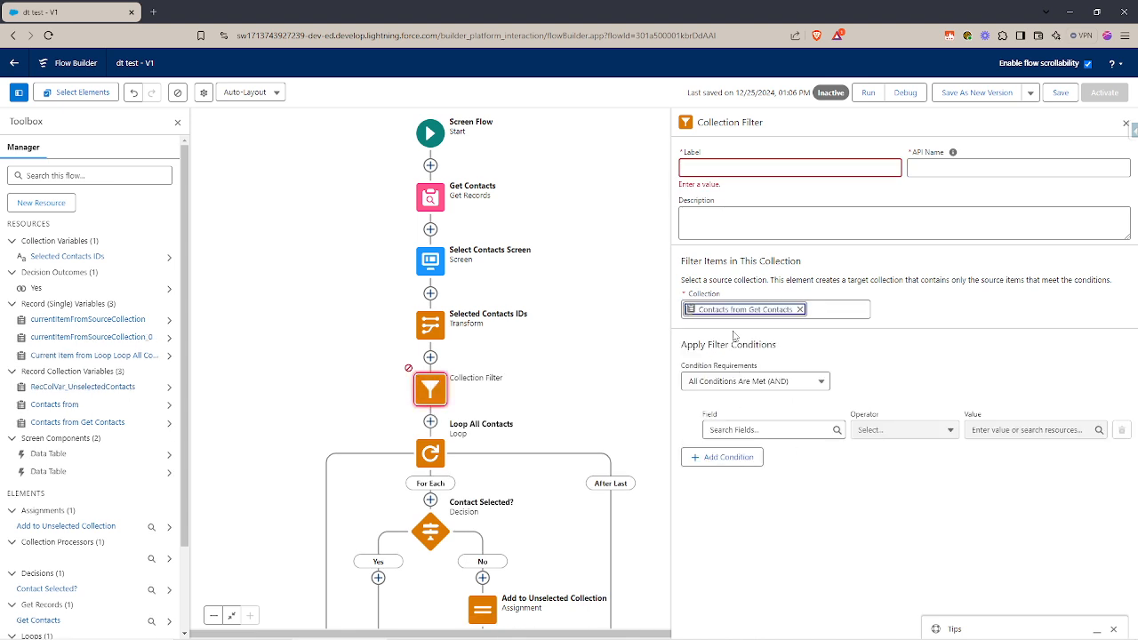
# Set the Collection Filter condition's field to Id and display the operators available for it.
pyautogui.click(781, 428)
pyautogui.write('Id')
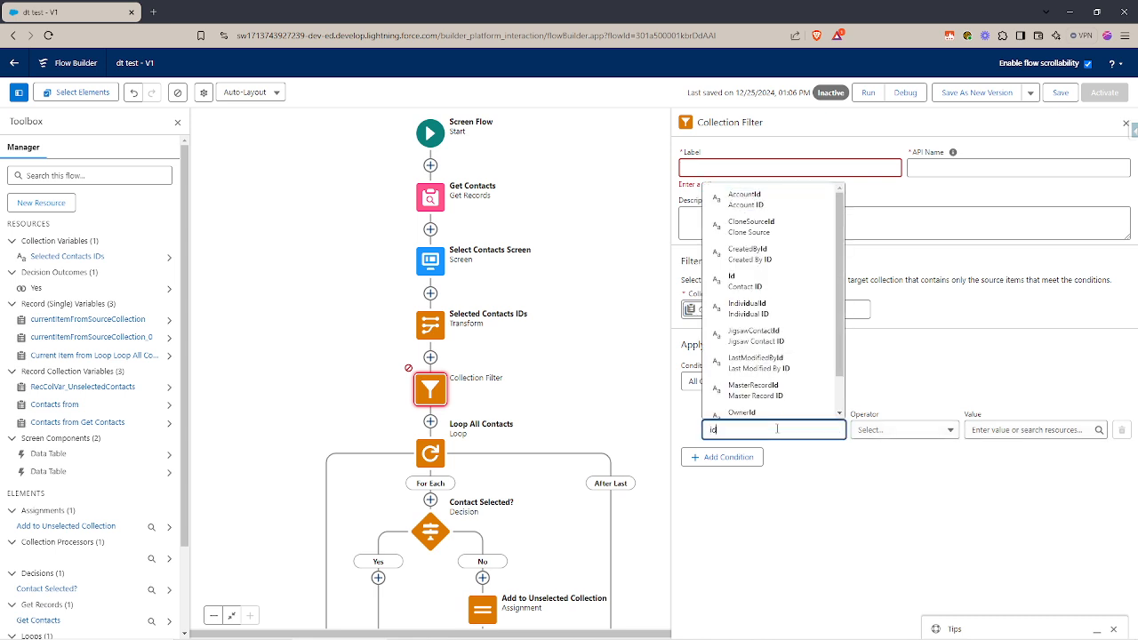
pyautogui.click(756, 343)
pyautogui.click(905, 431)
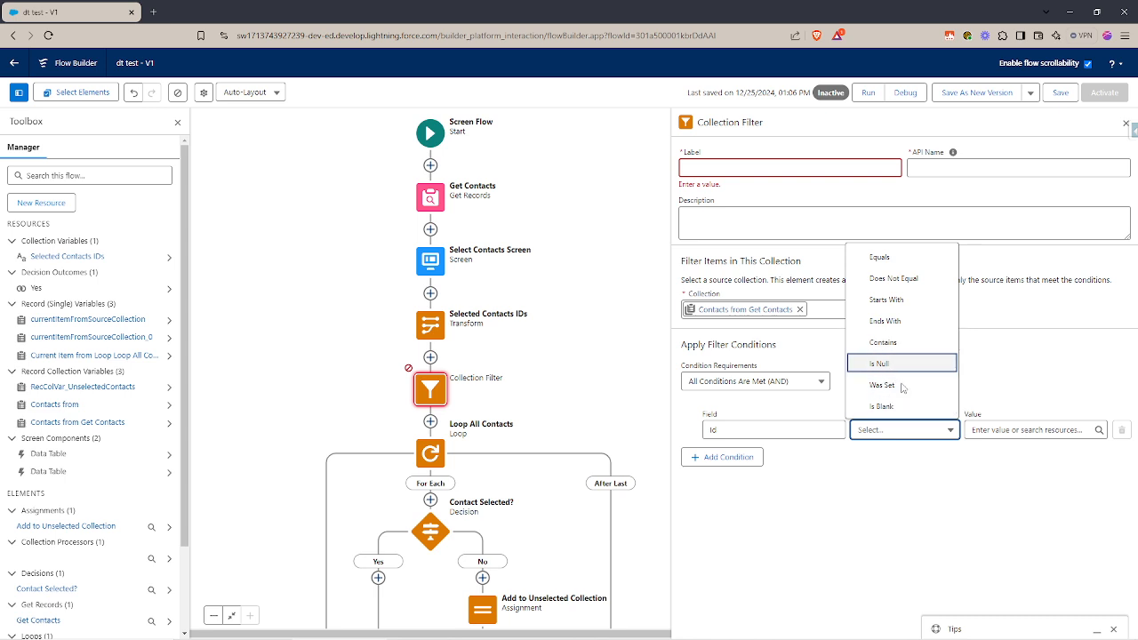
# Close the Collection Filter's settings and delete that element from the flow.
pyautogui.click(1125, 123)
pyautogui.click(1125, 123)
pyautogui.click(430, 390)
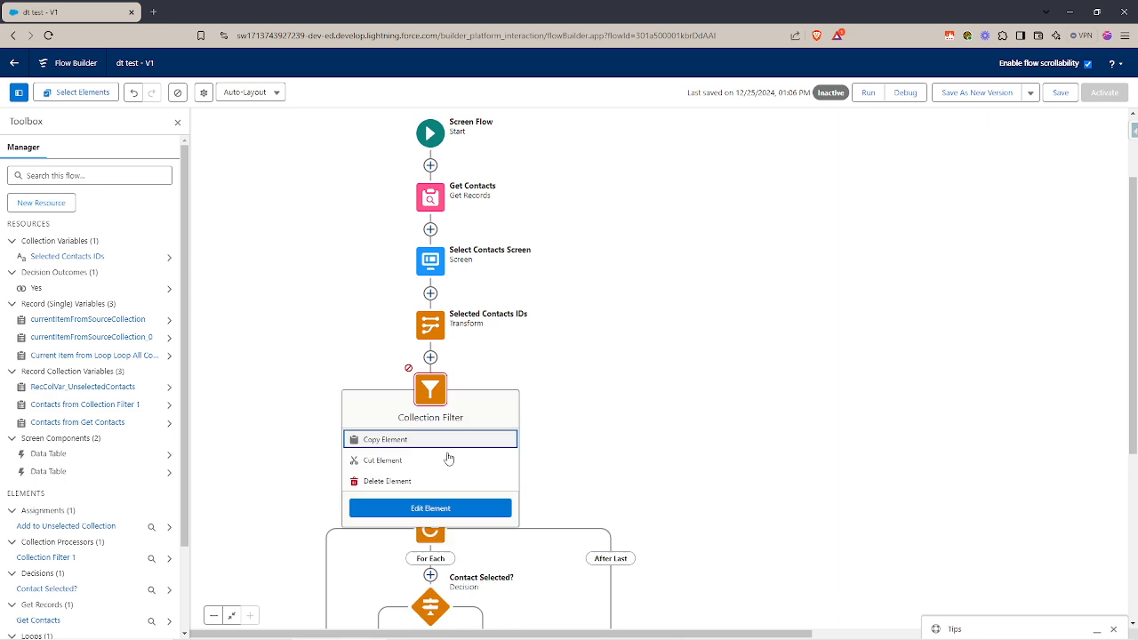
pyautogui.click(397, 480)
# Examine the condition of the Contact Selected? decision and the variable assignment in Add to Unselected Collection.
pyautogui.scroll(-1, 365, 433)
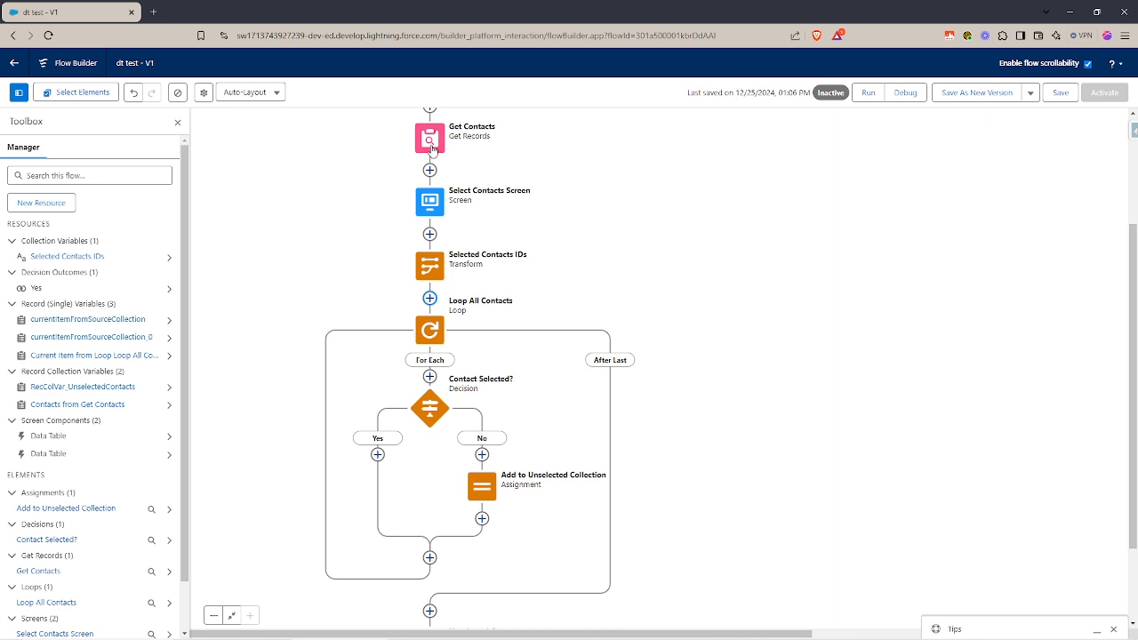
pyautogui.doubleClick(427, 409)
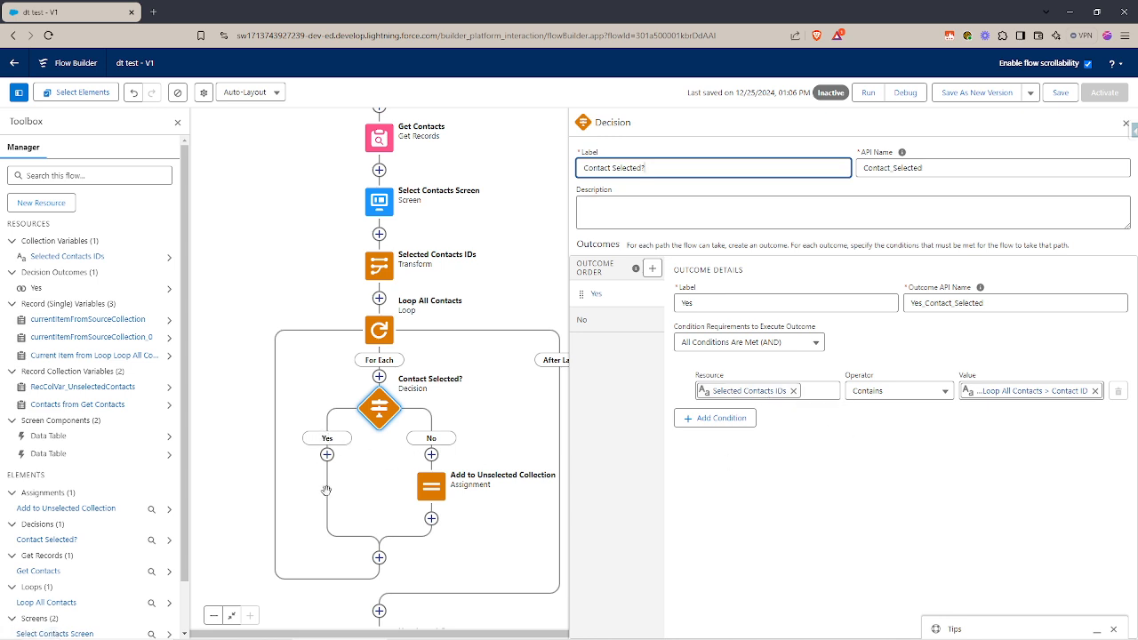
pyautogui.click(432, 489)
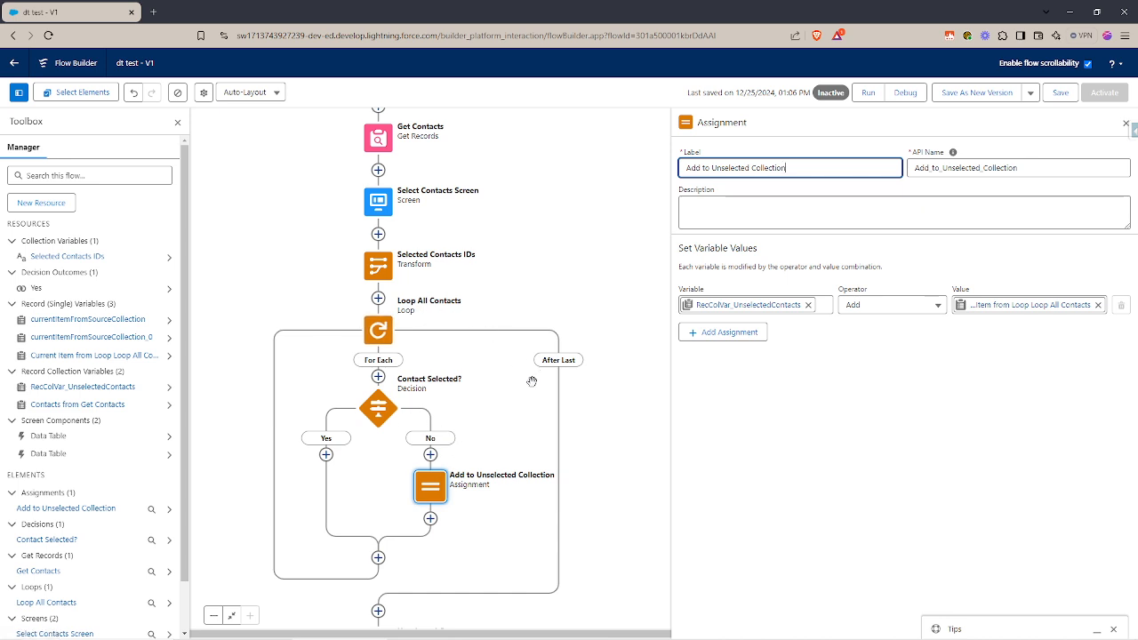
pyautogui.doubleClick(374, 410)
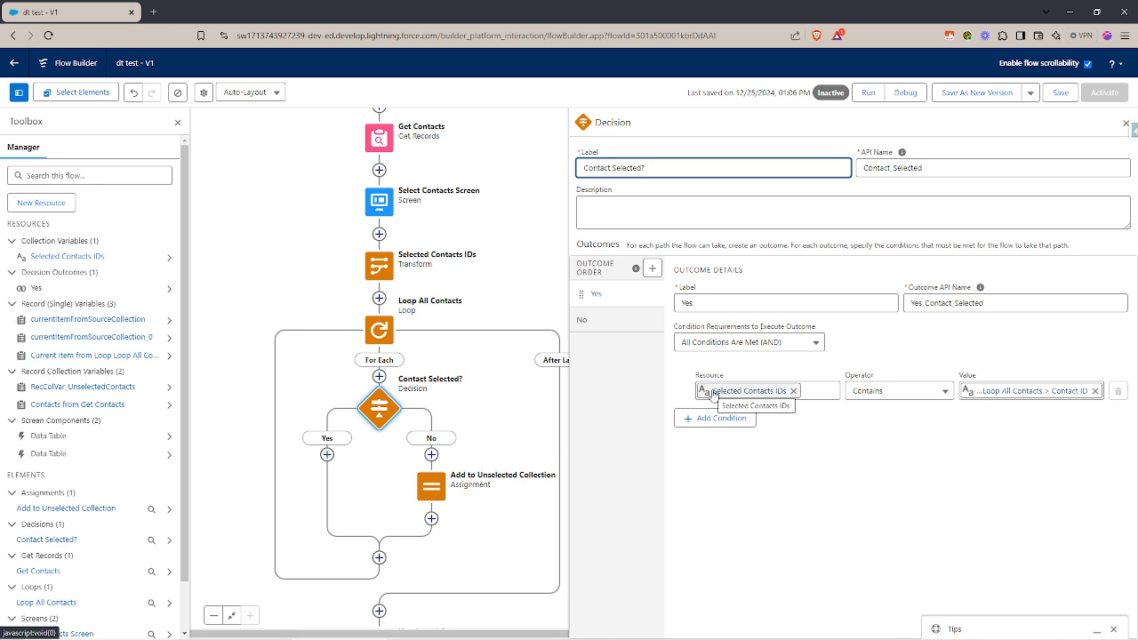
pyautogui.click(431, 486)
pyautogui.click(426, 603)
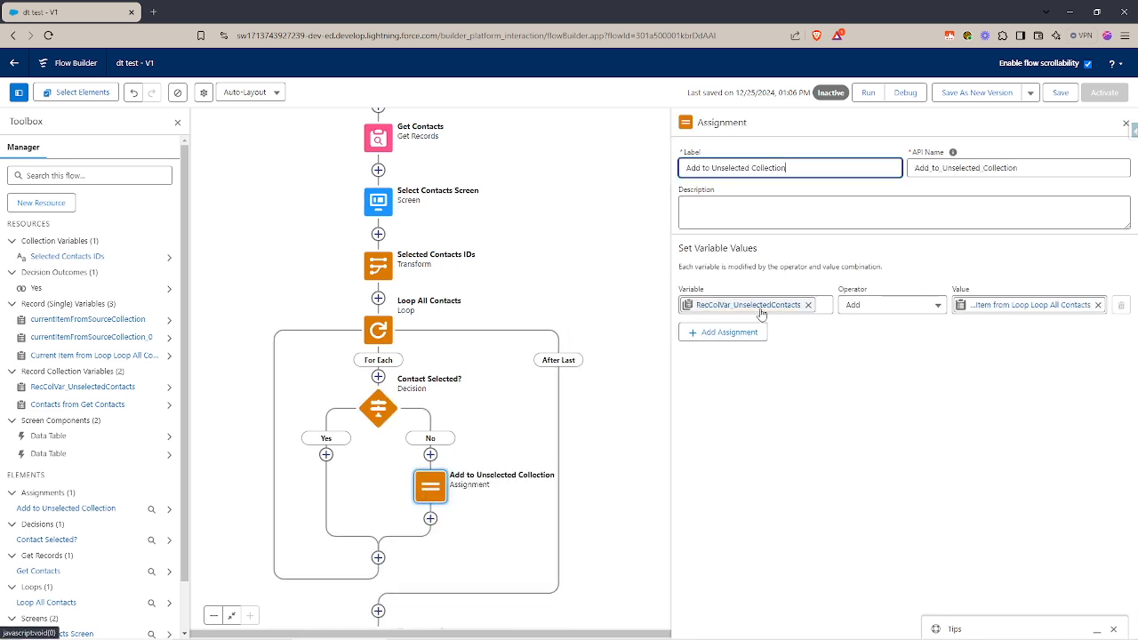
# Check the source collection of the data table on the Unselected Contacts screen and leave the screen editor without saving changes.
pyautogui.scroll(-1, 455, 449)
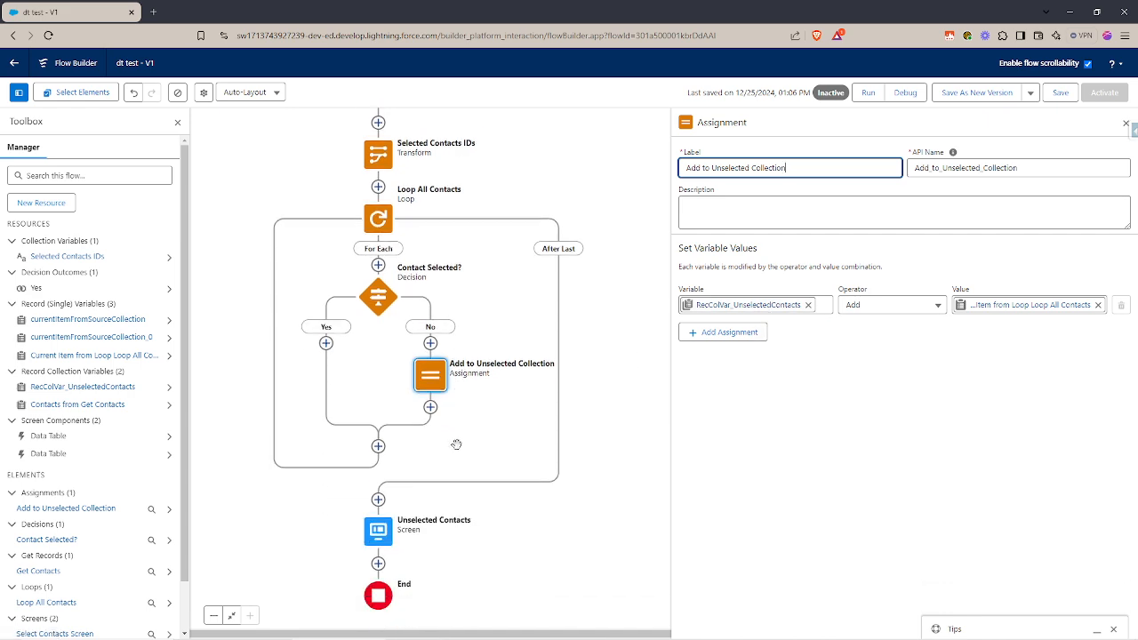
pyautogui.click(377, 531)
pyautogui.doubleClick(376, 533)
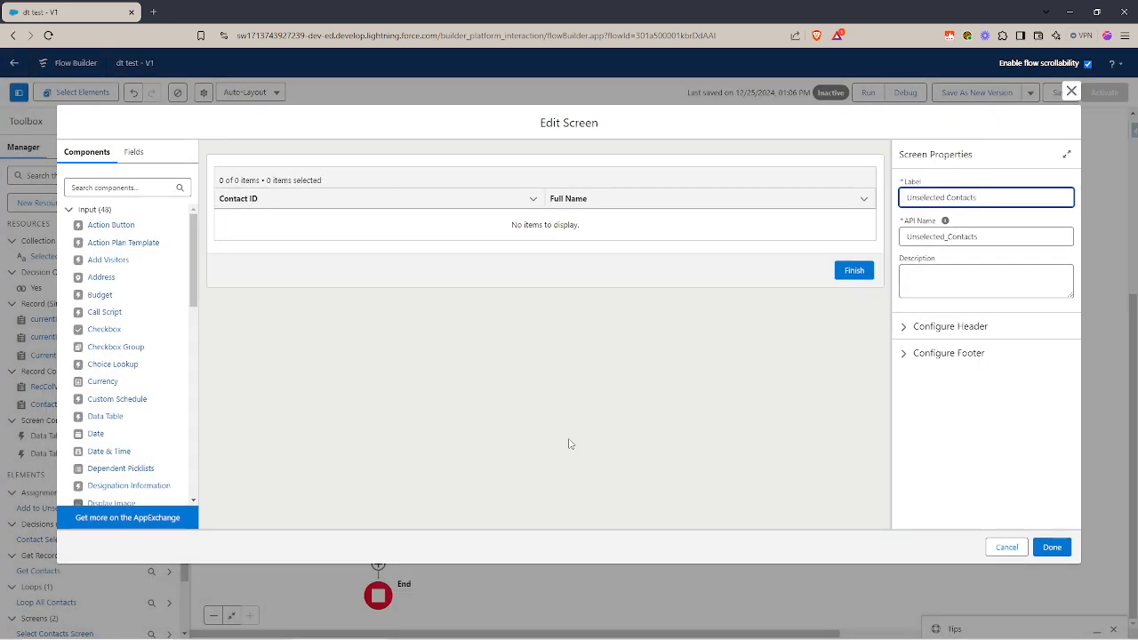
pyautogui.click(579, 203)
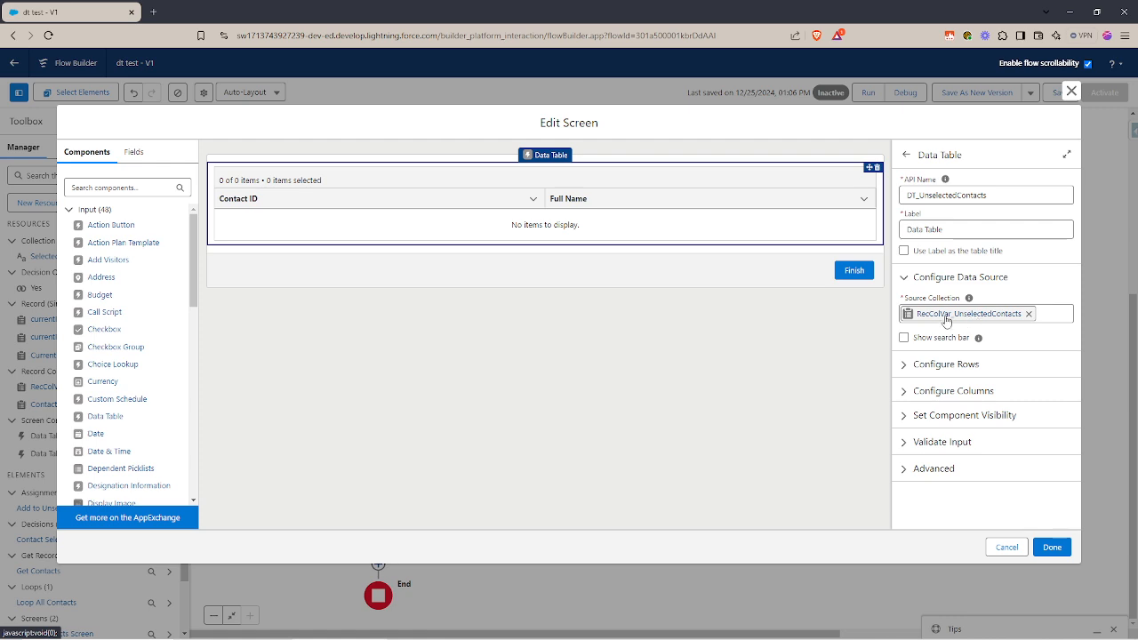
pyautogui.click(1012, 550)
# Debug the flow with all contacts selected except the first two rows and advance to the unselected contacts screen.
pyautogui.click(905, 94)
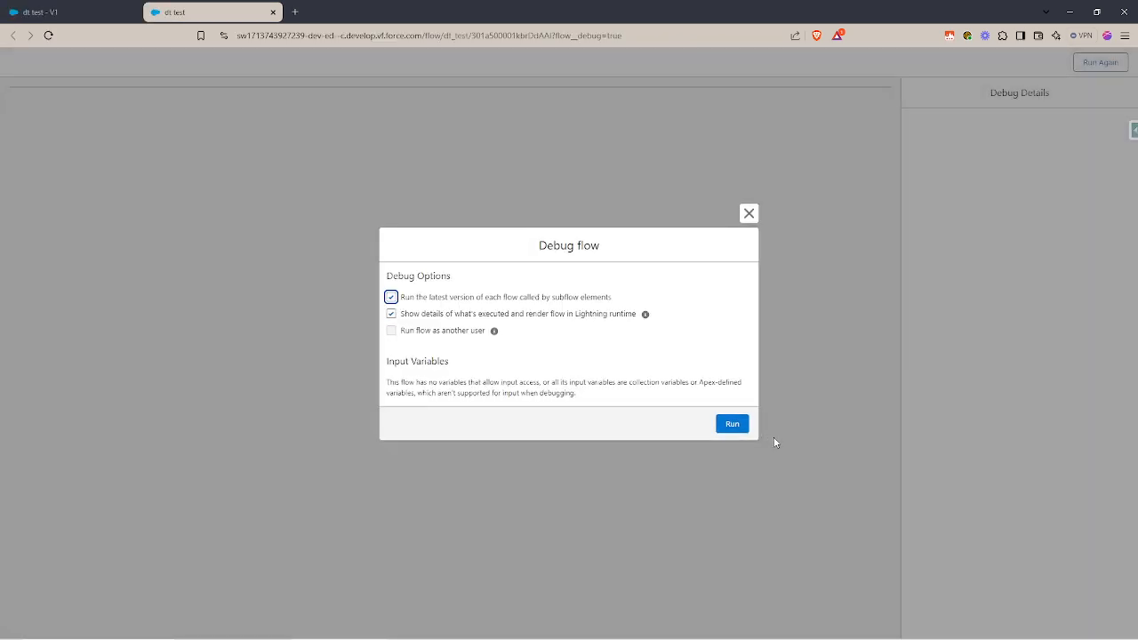
pyautogui.click(736, 423)
pyautogui.click(29, 126)
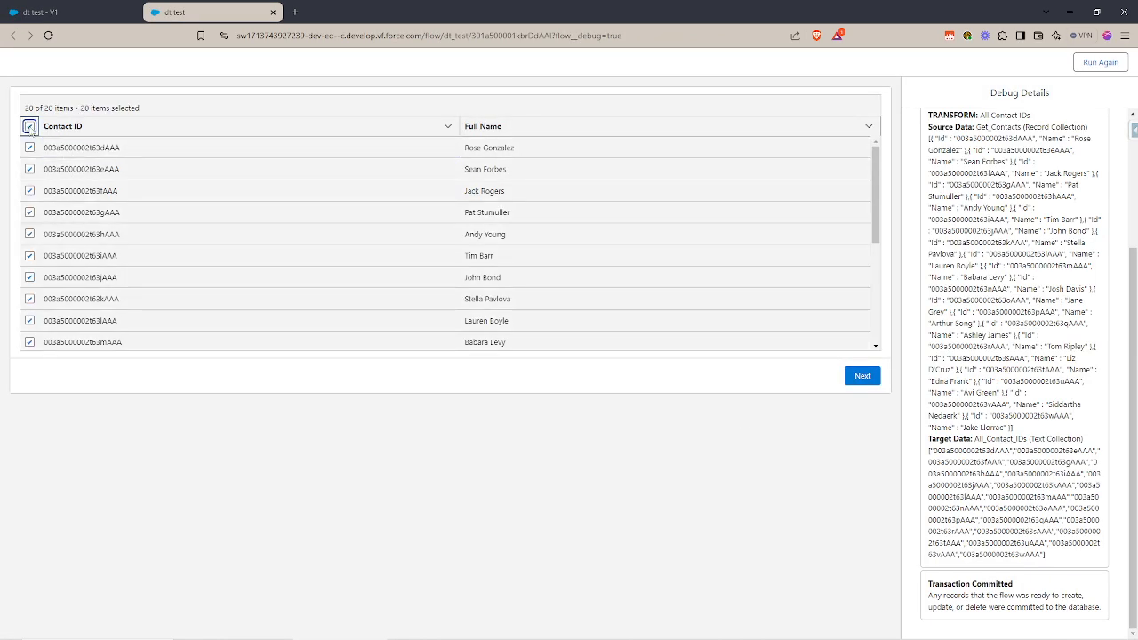
pyautogui.click(30, 148)
pyautogui.click(29, 169)
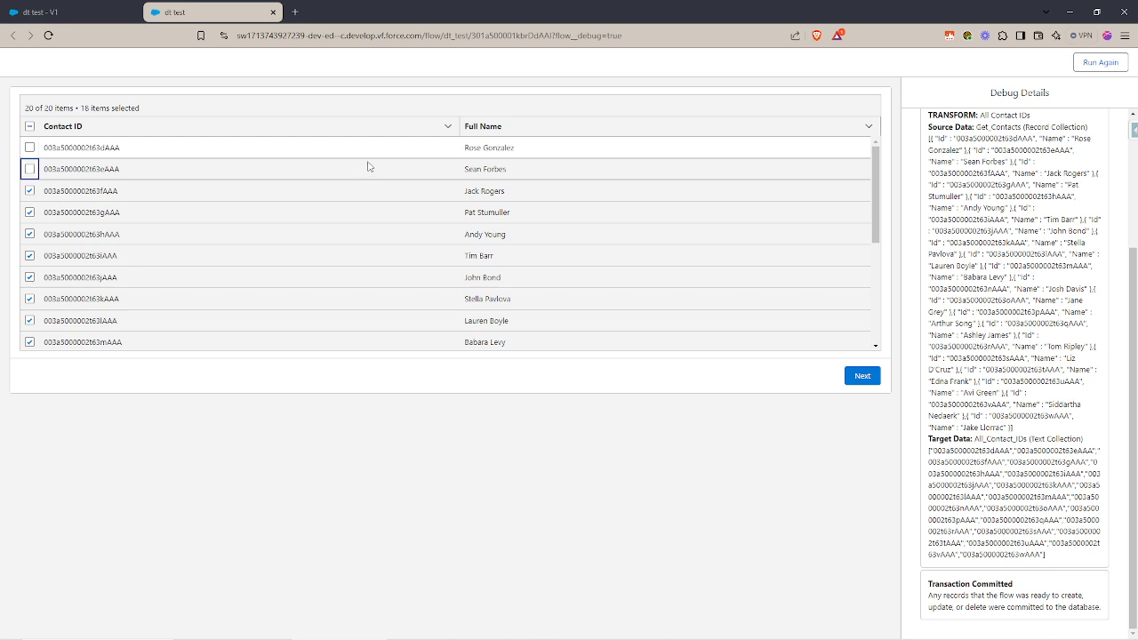
pyautogui.click(862, 377)
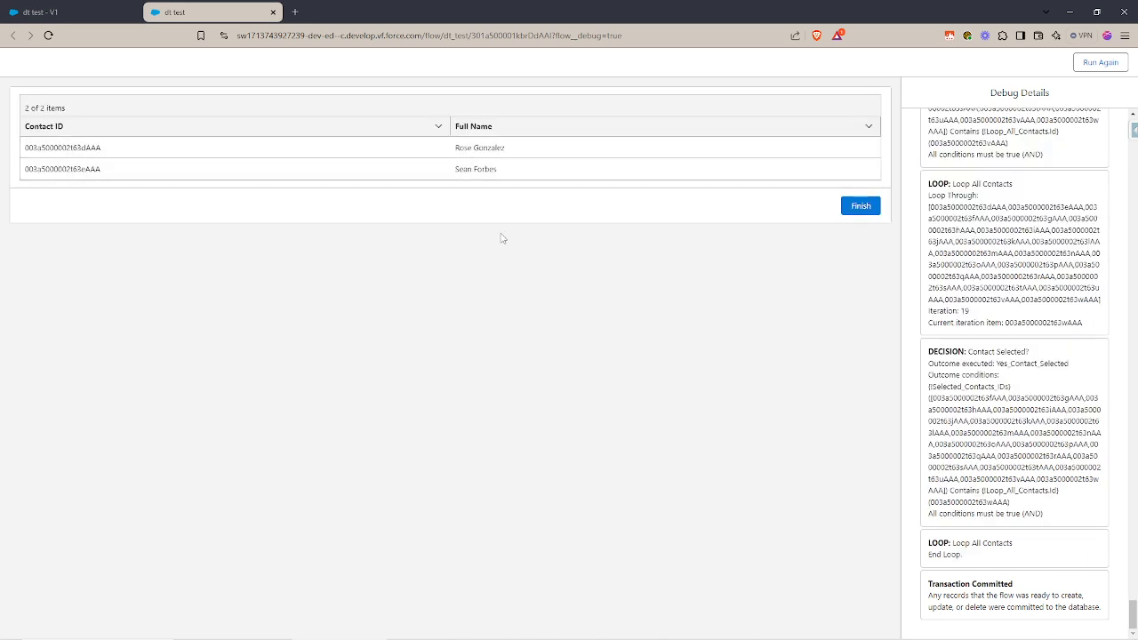